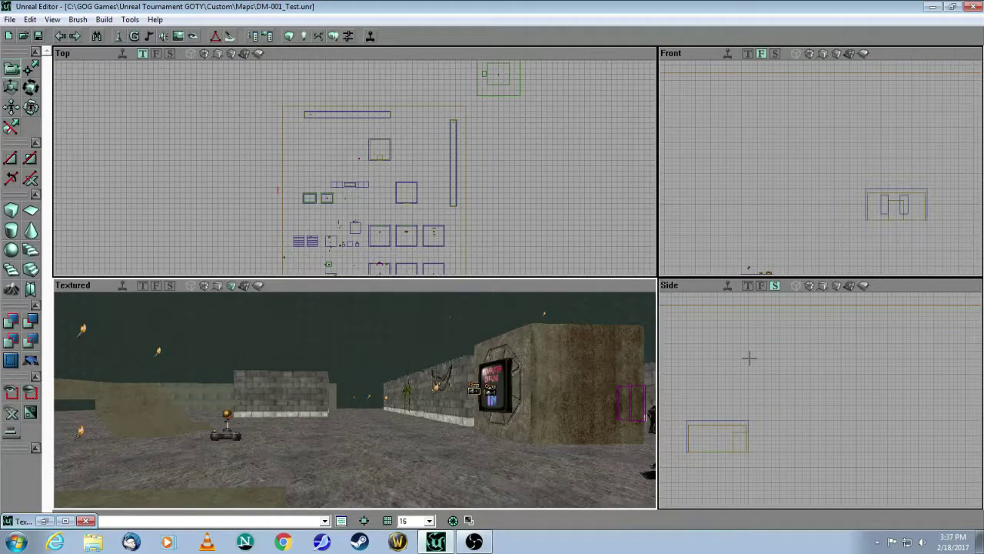
- Inspect the surface flags of the main room's ceiling, including Fake Backdrop, and close the surface properties
{"action": "left_click_drag", "start_coordinate": [445, 420], "coordinate": [435, 346]}
{"action": "left_click_drag", "start_coordinate": [474, 469], "coordinate": [474, 386]}
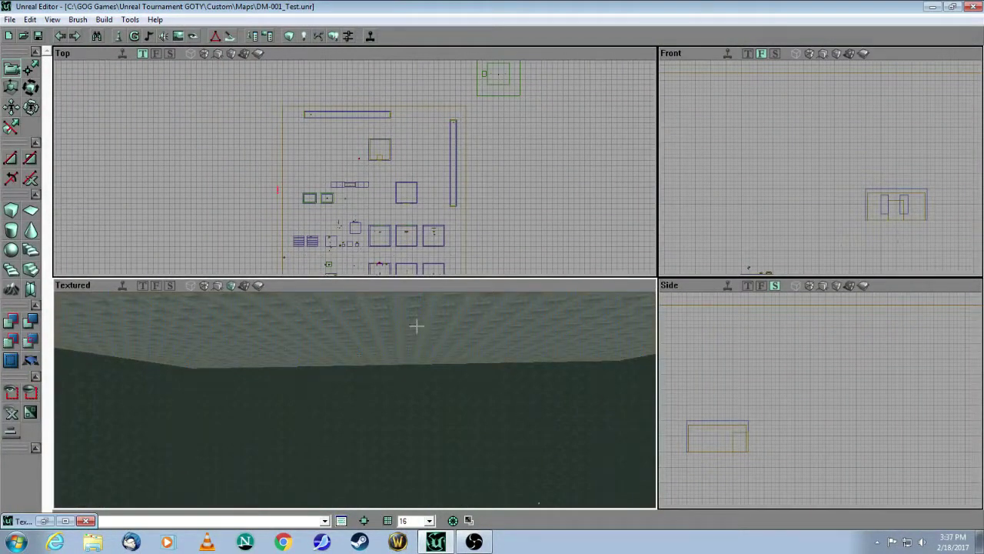
{"action": "left_click", "coordinate": [268, 36]}
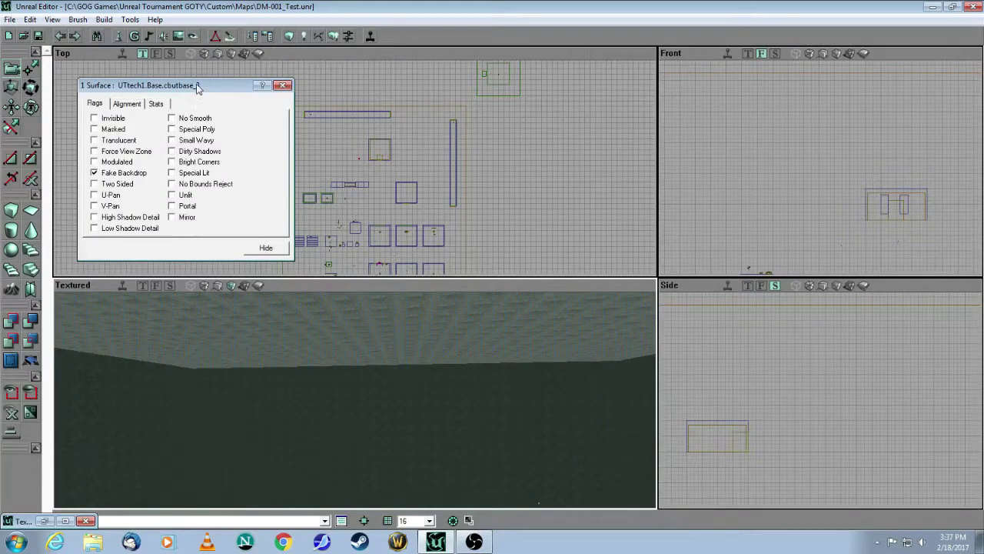
{"action": "left_click_drag", "start_coordinate": [197, 91], "coordinate": [624, 231]}
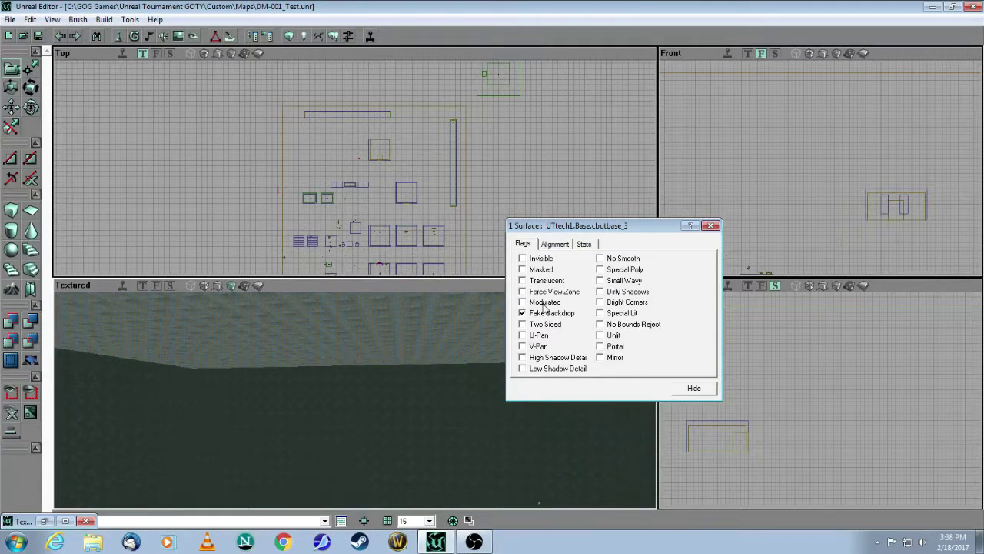
{"action": "left_click", "coordinate": [711, 226]}
- Locate the separate skybox room outside the main map and select the cloud sheet inside it
{"action": "left_click_drag", "start_coordinate": [505, 343], "coordinate": [505, 343]}
{"action": "left_click_drag", "start_coordinate": [523, 198], "coordinate": [415, 210]}
{"action": "left_click_drag", "start_coordinate": [510, 240], "coordinate": [479, 212]}
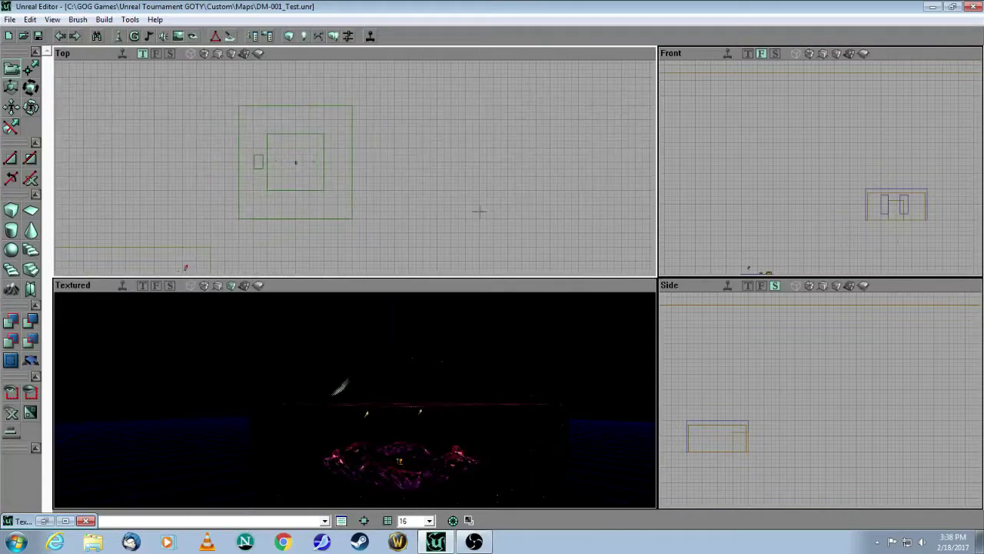
{"action": "left_click", "coordinate": [352, 156]}
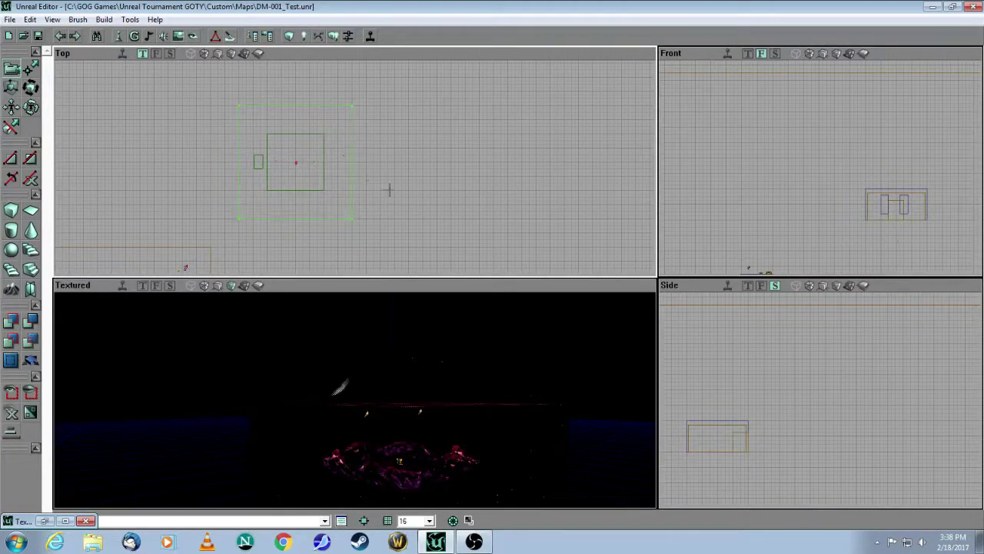
{"action": "left_click_drag", "start_coordinate": [391, 363], "coordinate": [389, 321]}
{"action": "left_click_drag", "start_coordinate": [399, 173], "coordinate": [570, 71]}
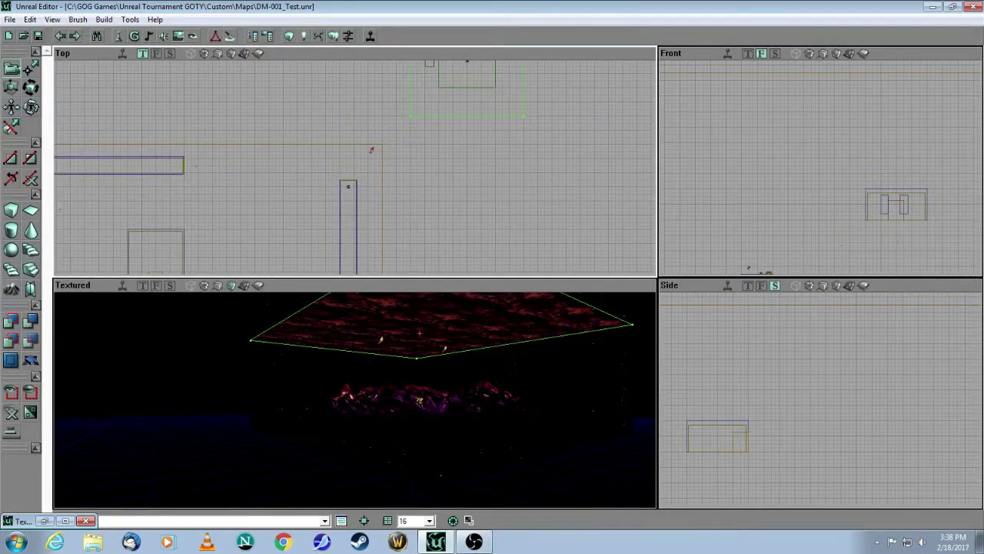
- Select the main level's outer brush for comparison, followed by the skybox's outer room brush
{"action": "left_click", "coordinate": [382, 145]}
{"action": "mouse_move", "coordinate": [383, 146]}
{"action": "left_mouse_down"}
{"action": "mouse_move", "coordinate": [382, 208]}
{"action": "mouse_move", "coordinate": [382, 165]}
{"action": "mouse_move", "coordinate": [459, 178]}
{"action": "left_mouse_up"}
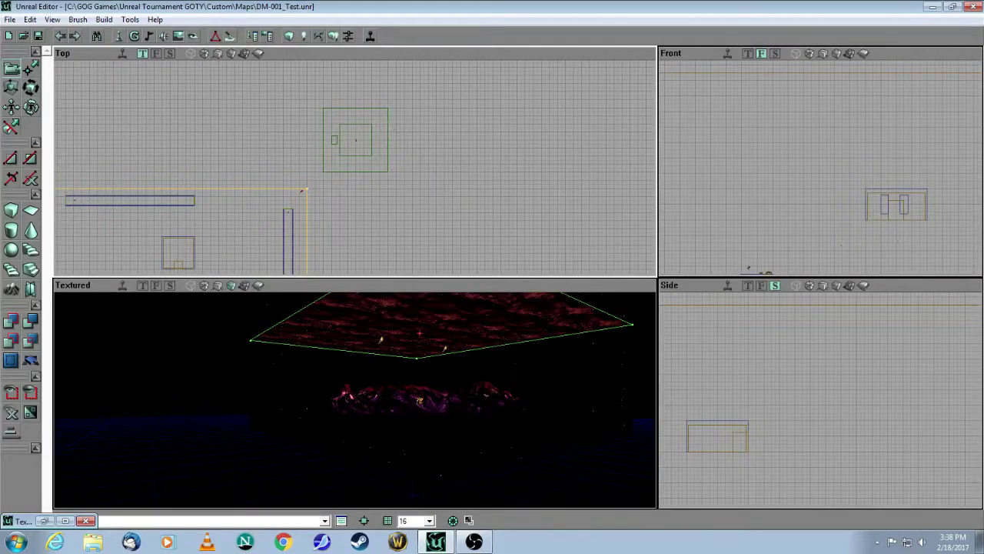
{"action": "left_click", "coordinate": [388, 129]}
{"action": "left_click", "coordinate": [434, 143]}
{"action": "mouse_move", "coordinate": [793, 191]}
{"action": "left_mouse_down"}
{"action": "mouse_move", "coordinate": [789, 144]}
{"action": "mouse_move", "coordinate": [789, 192]}
{"action": "mouse_move", "coordinate": [816, 166]}
{"action": "mouse_move", "coordinate": [832, 213]}
{"action": "left_mouse_up"}
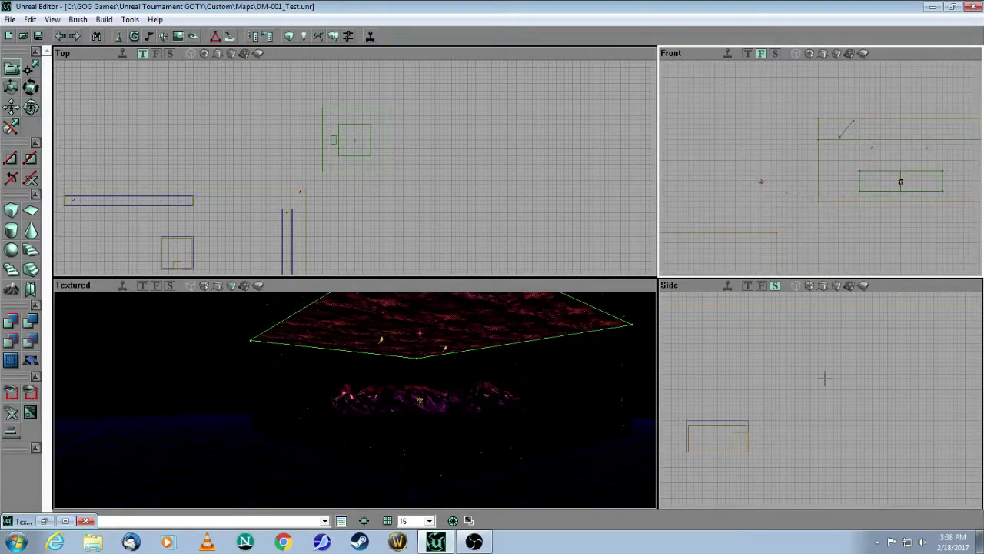
{"action": "mouse_move", "coordinate": [825, 377]}
{"action": "left_mouse_down"}
{"action": "mouse_move", "coordinate": [827, 354]}
{"action": "mouse_move", "coordinate": [769, 430]}
{"action": "mouse_move", "coordinate": [739, 447]}
{"action": "mouse_move", "coordinate": [775, 446]}
{"action": "left_mouse_up"}
{"action": "left_click", "coordinate": [768, 434]}
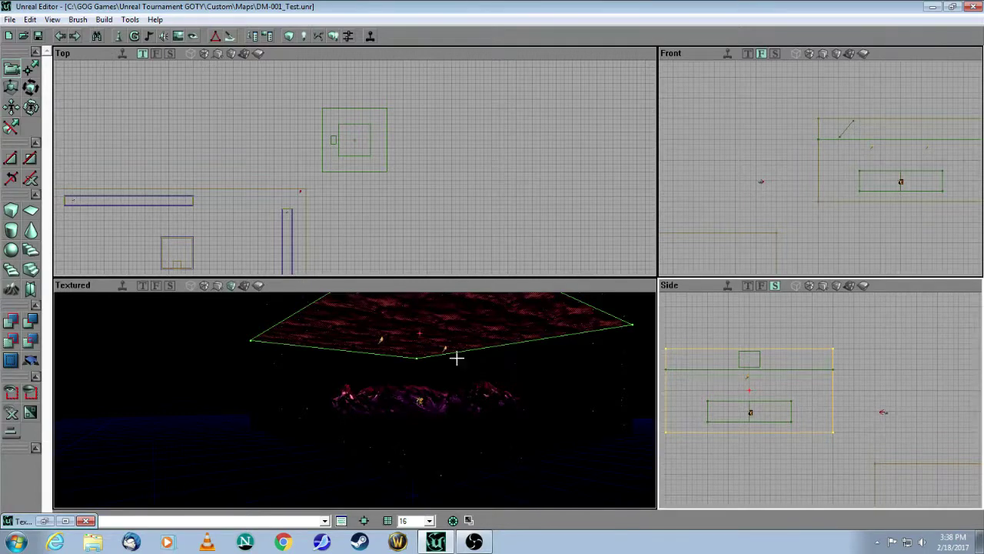
- Examine the selected skybox room's shape and its placement relative to the main level
{"action": "mouse_move", "coordinate": [457, 358]}
{"action": "left_mouse_down"}
{"action": "mouse_move", "coordinate": [457, 400]}
{"action": "mouse_move", "coordinate": [474, 375]}
{"action": "left_mouse_up"}
{"action": "left_click_drag", "start_coordinate": [747, 253], "coordinate": [715, 272]}
{"action": "mouse_move", "coordinate": [716, 212]}
{"action": "left_mouse_down"}
{"action": "mouse_move", "coordinate": [715, 269]}
{"action": "mouse_move", "coordinate": [729, 218]}
{"action": "left_mouse_up"}
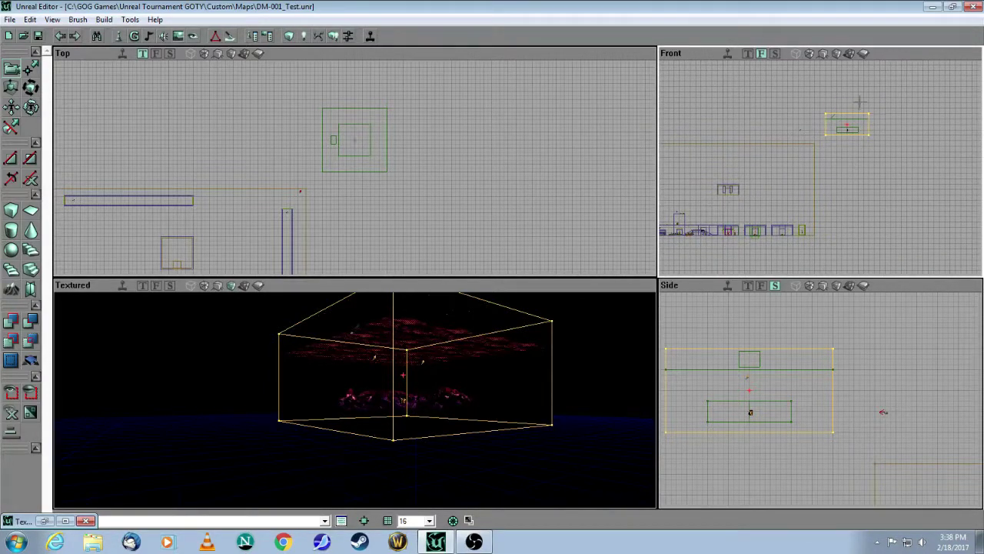
{"action": "mouse_move", "coordinate": [490, 169]}
{"action": "left_mouse_down"}
{"action": "mouse_move", "coordinate": [489, 223]}
{"action": "mouse_move", "coordinate": [490, 171]}
{"action": "left_mouse_up"}
{"action": "left_click_drag", "start_coordinate": [441, 339], "coordinate": [443, 312]}
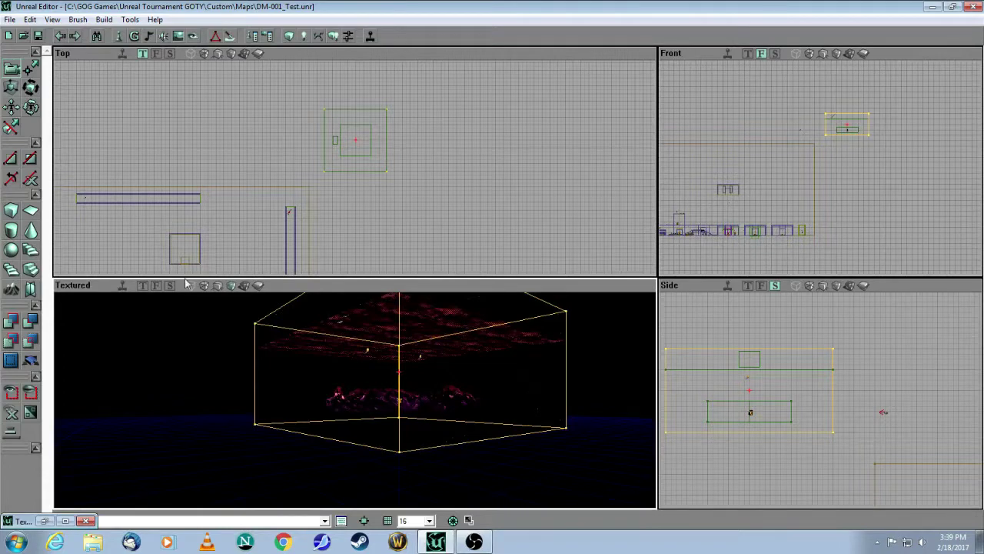
- Select the SkyZoneInfo actor at the middle of the skybox and check its available actions
{"action": "mouse_move", "coordinate": [355, 400]}
{"action": "left_mouse_down"}
{"action": "mouse_move", "coordinate": [317, 341]}
{"action": "mouse_move", "coordinate": [312, 350]}
{"action": "mouse_move", "coordinate": [357, 395]}
{"action": "left_mouse_up"}
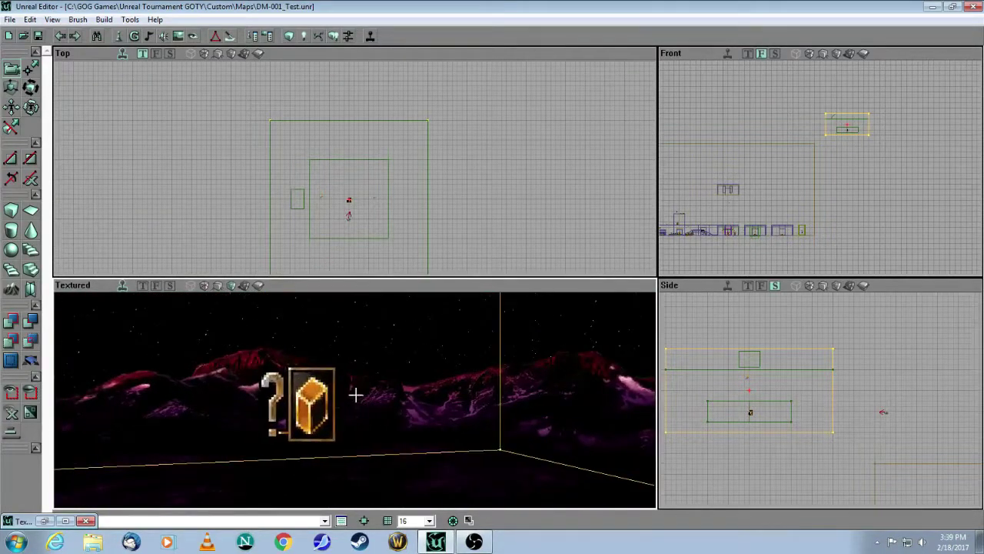
{"action": "right_click", "coordinate": [316, 400]}
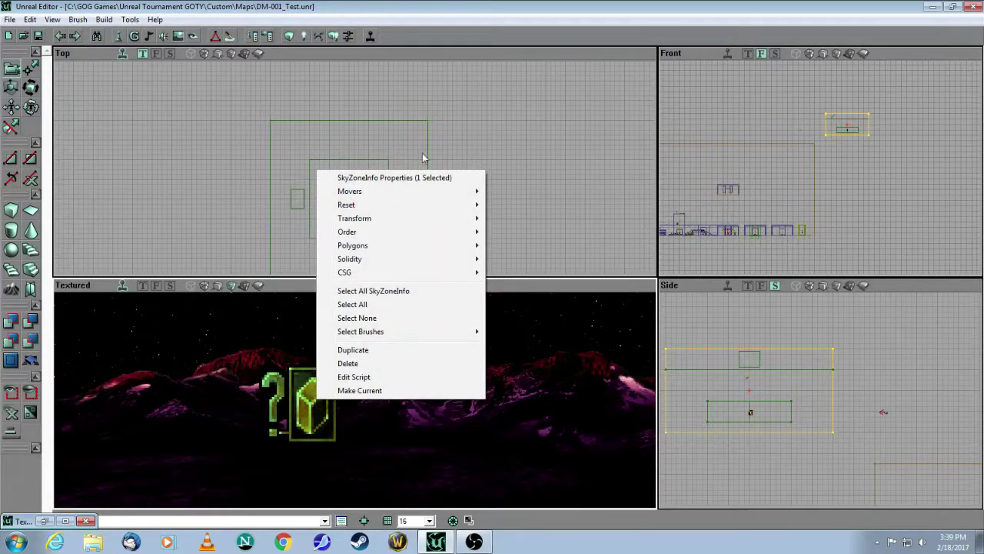
{"action": "left_click", "coordinate": [513, 123]}
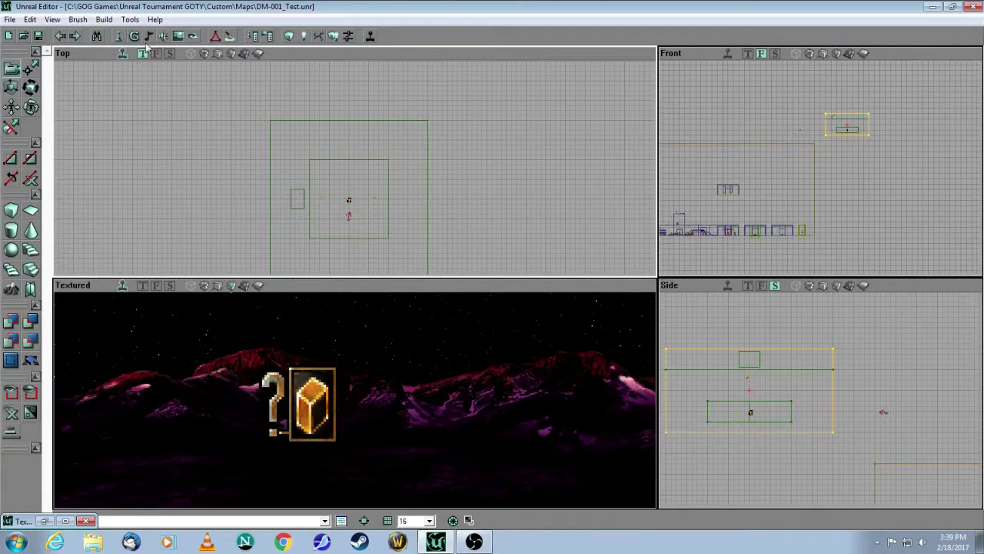
- Choose SkyZoneInfo under Actor > Info > ZoneInfo in the actor class browser and close the browser
{"action": "left_click", "coordinate": [120, 38]}
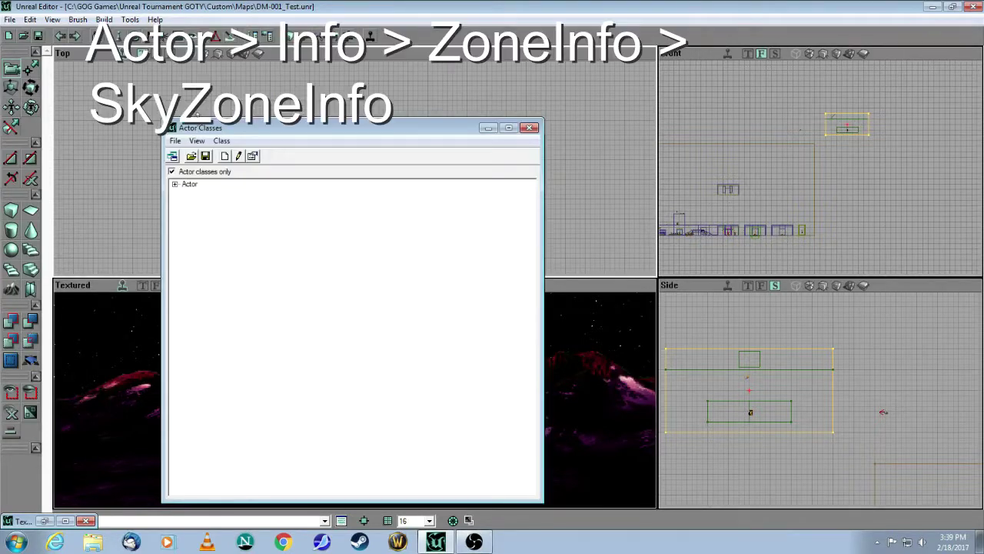
{"action": "left_click", "coordinate": [176, 185]}
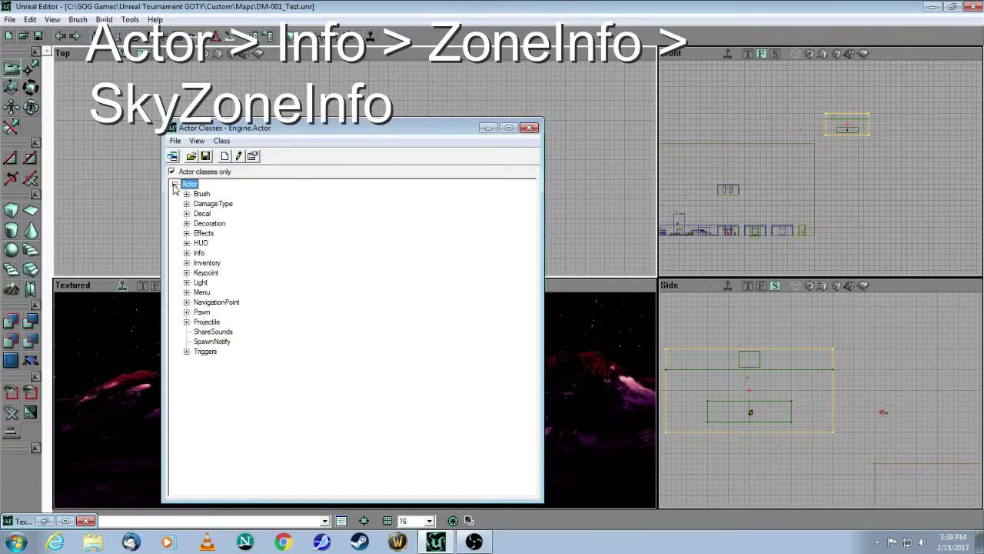
{"action": "left_click", "coordinate": [186, 253]}
{"action": "scroll", "coordinate": [531, 308], "scroll_direction": "down", "scroll_amount": 4}
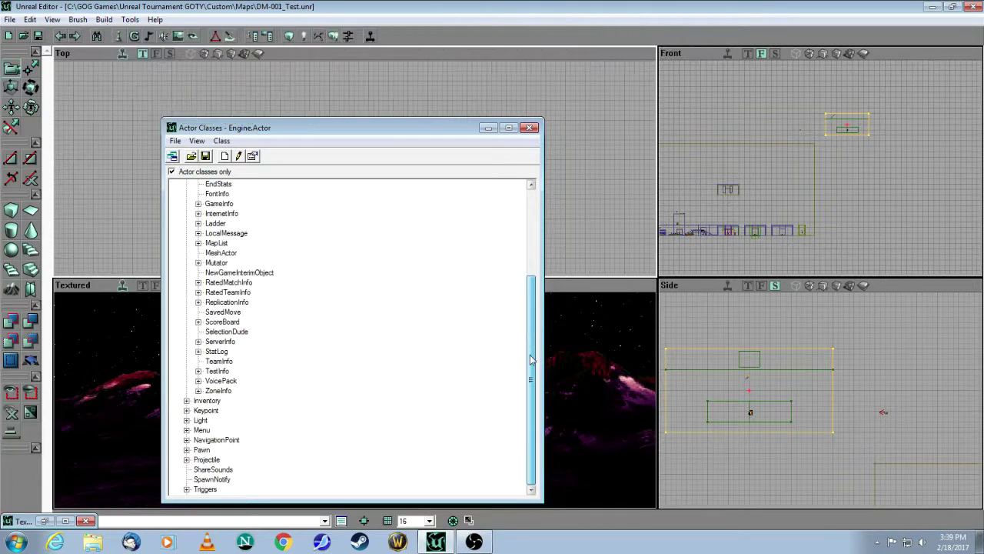
{"action": "left_click", "coordinate": [198, 390]}
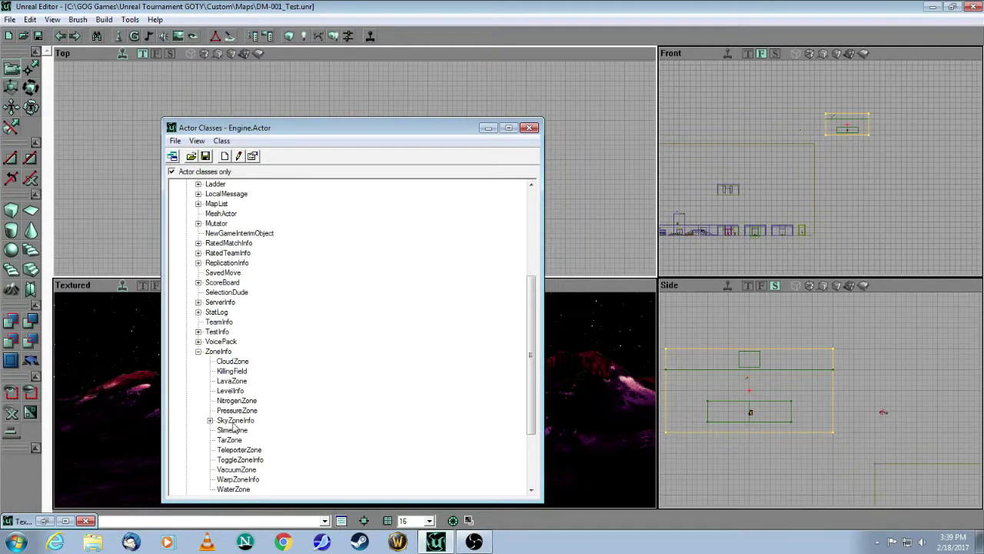
{"action": "left_click", "coordinate": [235, 421]}
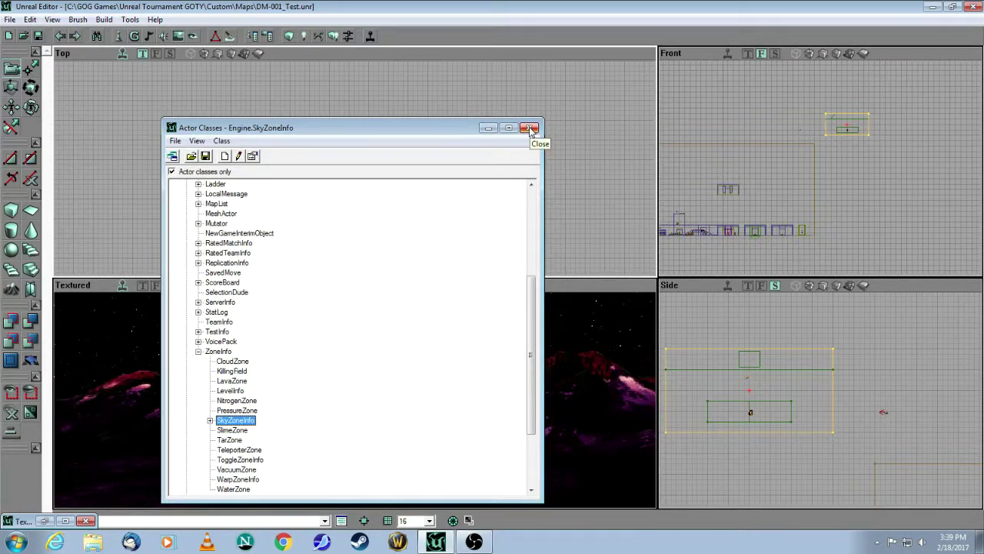
{"action": "left_click", "coordinate": [531, 128]}
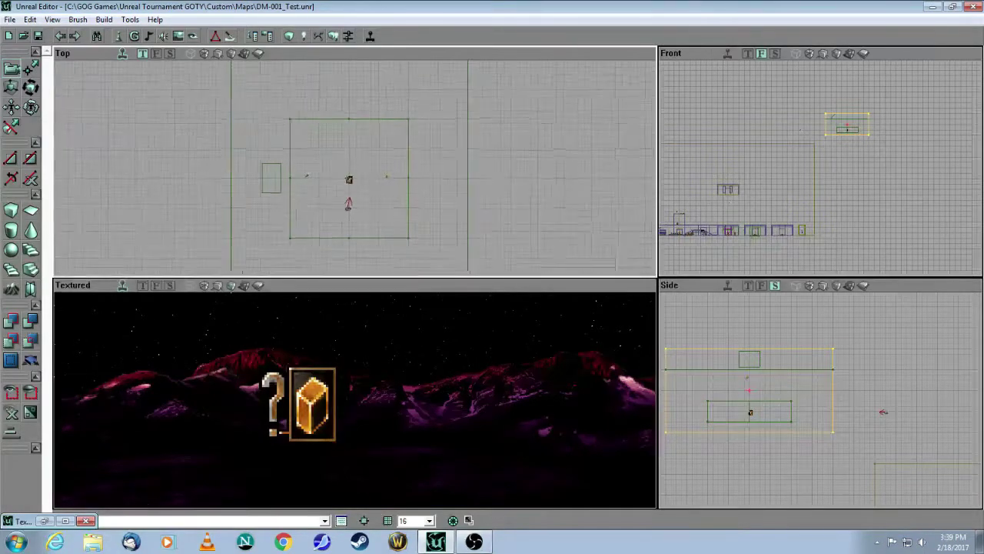
- Select the SkyZoneInfo actor in the skybox and examine its placement between the mountain backdrops
{"action": "left_click_drag", "start_coordinate": [516, 190], "coordinate": [515, 154]}
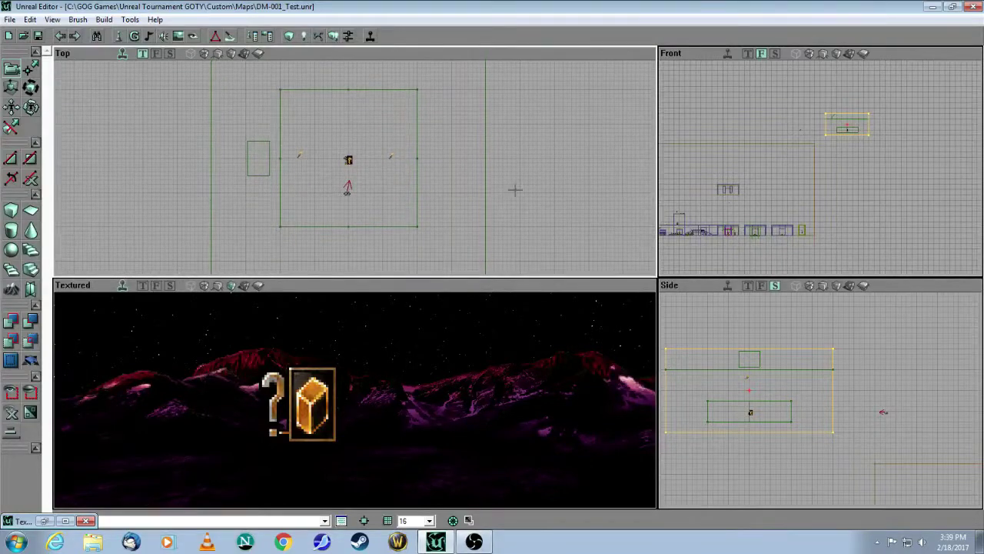
{"action": "left_click_drag", "start_coordinate": [445, 316], "coordinate": [363, 368]}
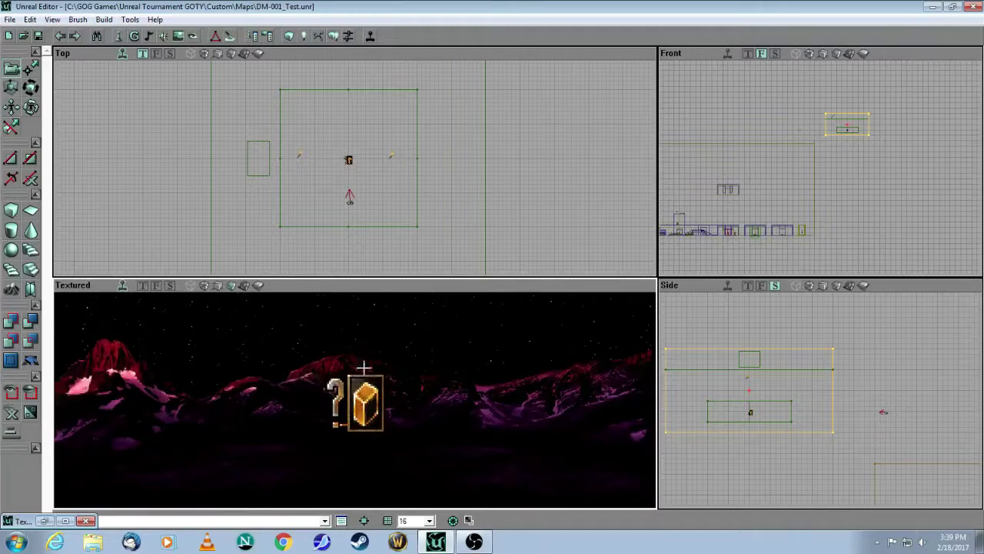
{"action": "left_click", "coordinate": [370, 391]}
{"action": "mouse_move", "coordinate": [492, 367]}
{"action": "left_mouse_down"}
{"action": "mouse_move", "coordinate": [493, 431]}
{"action": "mouse_move", "coordinate": [490, 331]}
{"action": "mouse_move", "coordinate": [454, 346]}
{"action": "mouse_move", "coordinate": [431, 415]}
{"action": "mouse_move", "coordinate": [442, 404]}
{"action": "mouse_move", "coordinate": [442, 361]}
{"action": "left_mouse_up"}
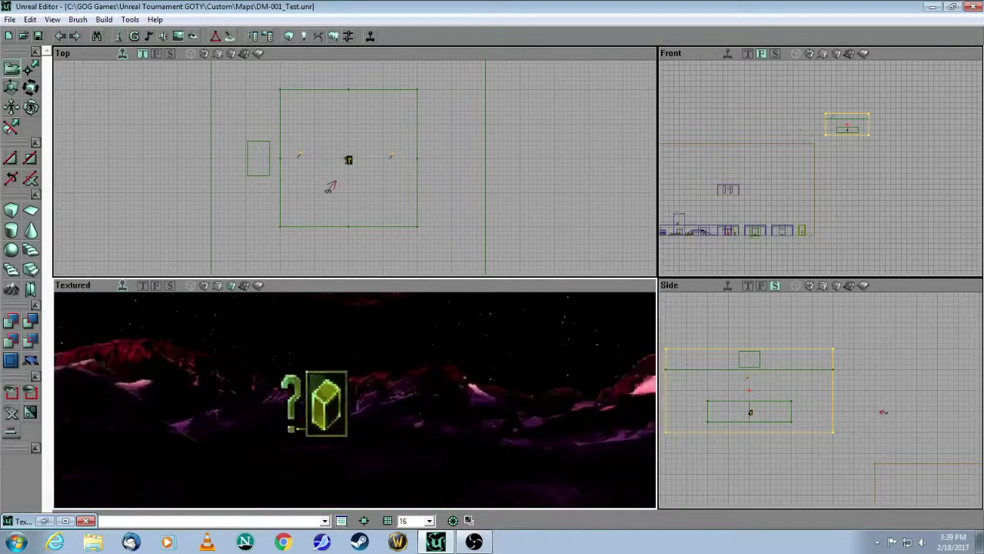
{"action": "left_click_drag", "start_coordinate": [329, 412], "coordinate": [330, 409]}
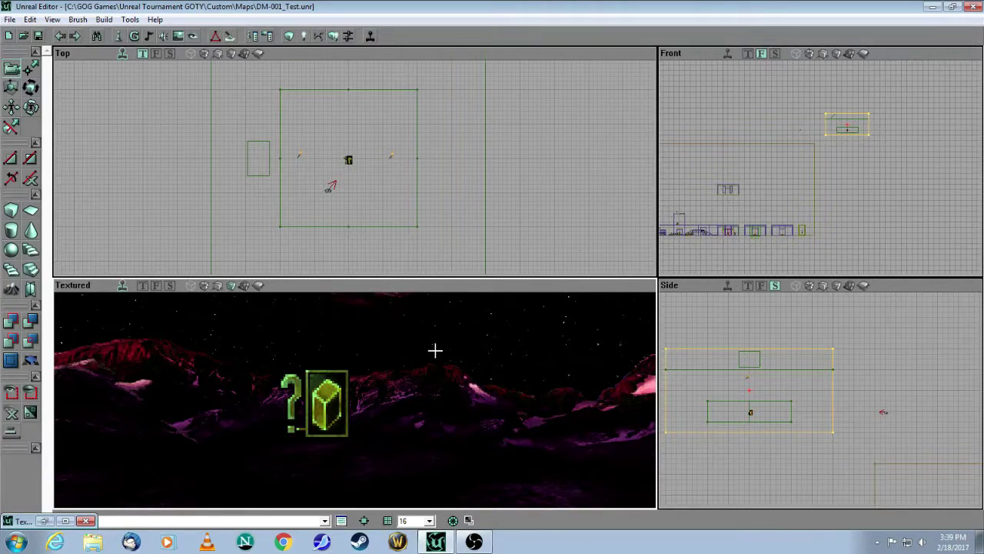
- Examine the mountain backdrop around the SkyZoneInfo actor and select one of its mountain surfaces
{"action": "left_click_drag", "start_coordinate": [354, 400], "coordinate": [355, 362]}
{"action": "right_click_drag", "start_coordinate": [354, 361], "coordinate": [355, 300]}
{"action": "mouse_move", "coordinate": [354, 369]}
{"action": "right_mouse_down"}
{"action": "mouse_move", "coordinate": [355, 400]}
{"action": "mouse_move", "coordinate": [355, 350]}
{"action": "mouse_move", "coordinate": [355, 454]}
{"action": "right_mouse_up"}
{"action": "mouse_move", "coordinate": [354, 400]}
{"action": "left_mouse_down"}
{"action": "mouse_move", "coordinate": [354, 365]}
{"action": "mouse_move", "coordinate": [385, 361]}
{"action": "mouse_move", "coordinate": [412, 389]}
{"action": "mouse_move", "coordinate": [454, 335]}
{"action": "mouse_move", "coordinate": [373, 423]}
{"action": "mouse_move", "coordinate": [400, 388]}
{"action": "mouse_move", "coordinate": [415, 400]}
{"action": "mouse_move", "coordinate": [438, 353]}
{"action": "left_mouse_up"}
{"action": "left_click_drag", "start_coordinate": [346, 350], "coordinate": [352, 358]}
{"action": "left_click_drag", "start_coordinate": [386, 399], "coordinate": [391, 317]}
{"action": "left_click", "coordinate": [387, 399]}
{"action": "left_click_drag", "start_coordinate": [452, 392], "coordinate": [363, 369]}
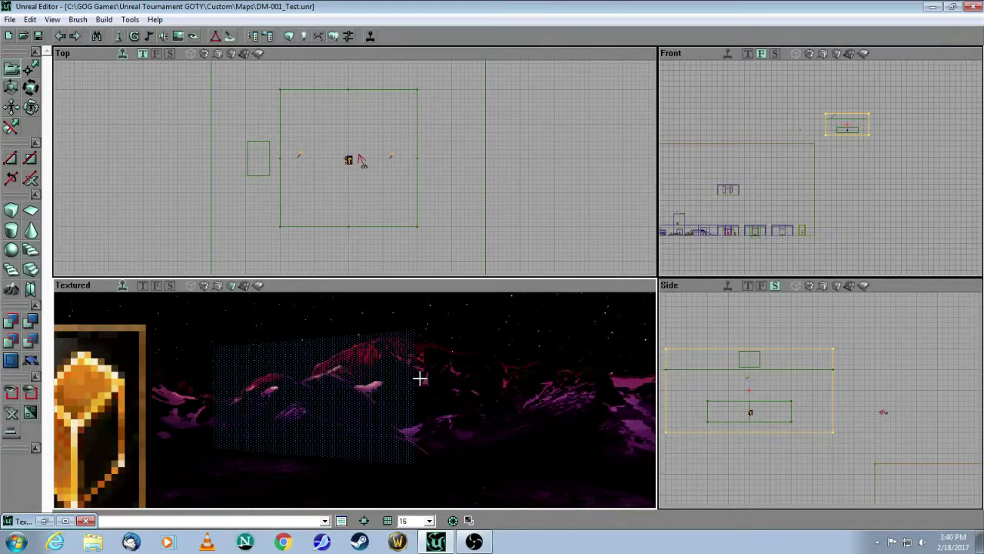
{"action": "left_click_drag", "start_coordinate": [432, 374], "coordinate": [428, 400]}
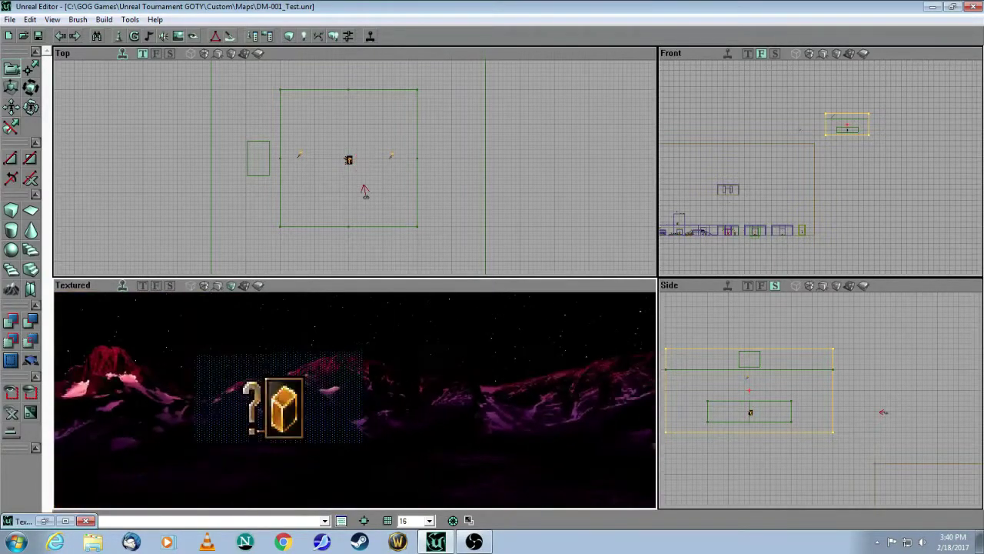
- Select a mountain sheet along the upper edge of the inner square and view the whole skybox from outside
{"action": "mouse_move", "coordinate": [443, 197]}
{"action": "left_mouse_down"}
{"action": "mouse_move", "coordinate": [443, 243]}
{"action": "mouse_move", "coordinate": [443, 208]}
{"action": "left_mouse_up"}
{"action": "scroll", "coordinate": [328, 145], "scroll_direction": "up", "scroll_amount": 4}
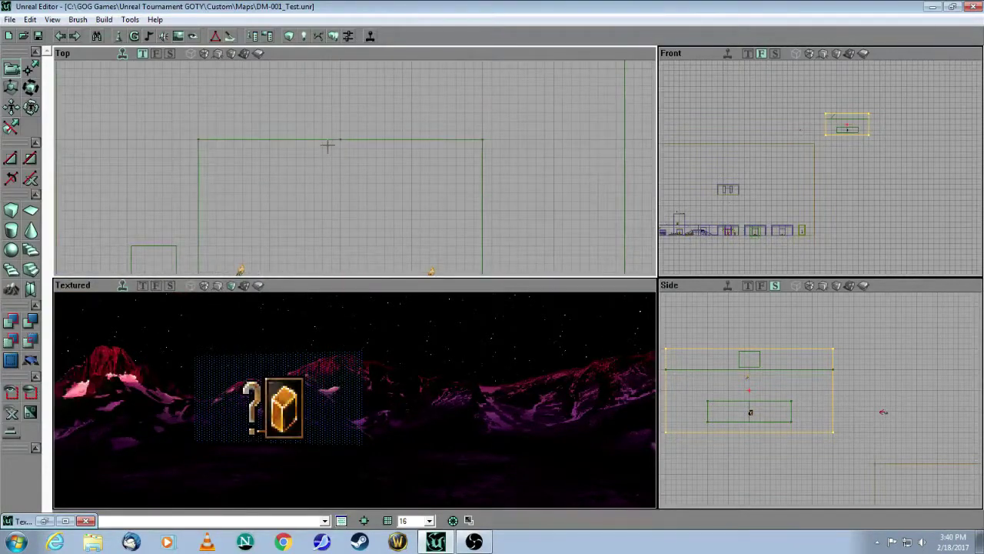
{"action": "left_click", "coordinate": [325, 140]}
{"action": "mouse_move", "coordinate": [369, 370]}
{"action": "left_mouse_down"}
{"action": "mouse_move", "coordinate": [366, 423]}
{"action": "mouse_move", "coordinate": [376, 365]}
{"action": "left_mouse_up"}
{"action": "left_click_drag", "start_coordinate": [359, 235], "coordinate": [360, 270]}
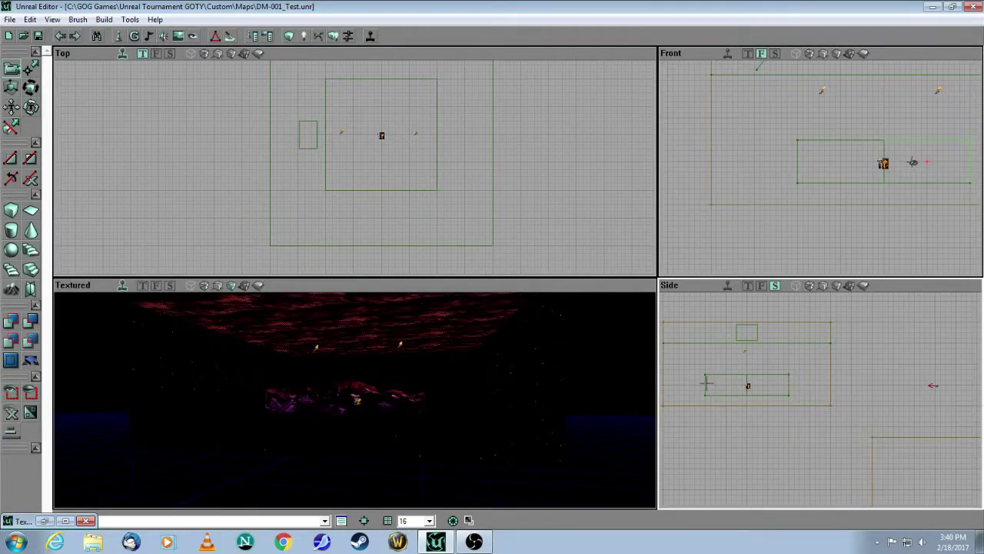
- Select a mountain sheet on the inner square's right side and examine how it joins its neighbour
{"action": "left_click", "coordinate": [706, 383]}
{"action": "left_click_drag", "start_coordinate": [500, 357], "coordinate": [506, 296]}
{"action": "mouse_move", "coordinate": [506, 331]}
{"action": "left_mouse_down"}
{"action": "mouse_move", "coordinate": [508, 309]}
{"action": "mouse_move", "coordinate": [517, 331]}
{"action": "mouse_move", "coordinate": [522, 309]}
{"action": "mouse_move", "coordinate": [539, 346]}
{"action": "mouse_move", "coordinate": [538, 312]}
{"action": "mouse_move", "coordinate": [539, 339]}
{"action": "left_mouse_up"}
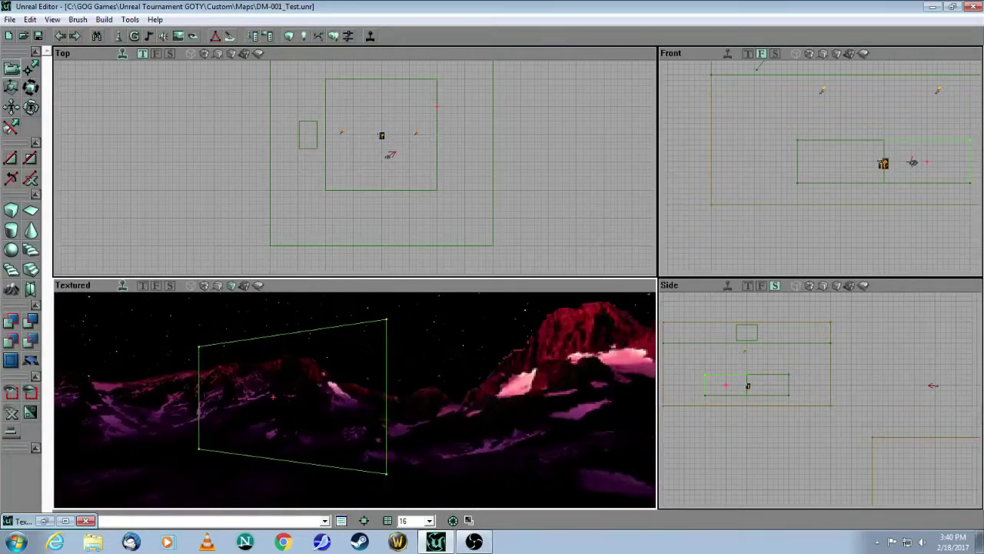
{"action": "mouse_move", "coordinate": [562, 191]}
{"action": "left_mouse_down"}
{"action": "mouse_move", "coordinate": [619, 182]}
{"action": "mouse_move", "coordinate": [617, 200]}
{"action": "left_mouse_up"}
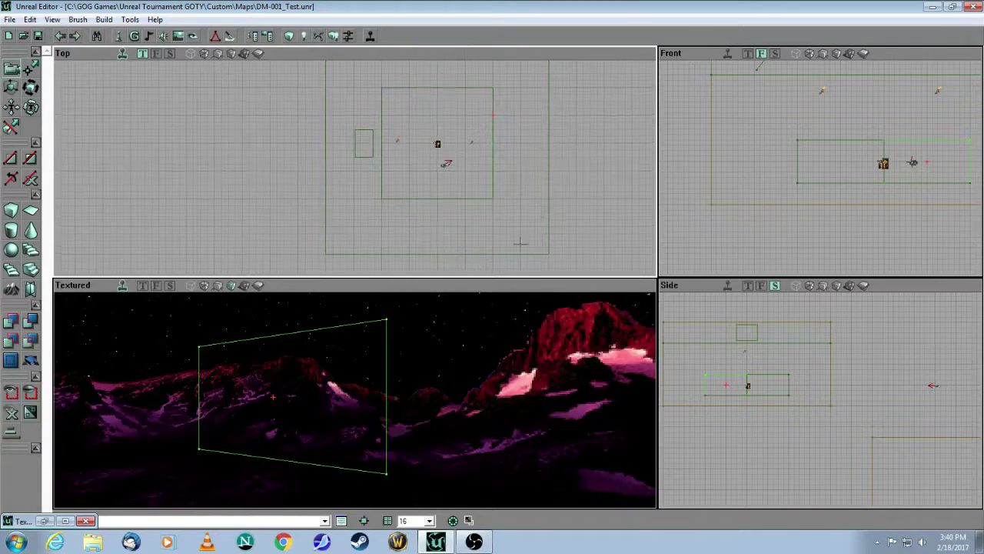
{"action": "mouse_move", "coordinate": [476, 370]}
{"action": "left_mouse_down"}
{"action": "mouse_move", "coordinate": [474, 384]}
{"action": "mouse_move", "coordinate": [465, 358]}
{"action": "mouse_move", "coordinate": [485, 377]}
{"action": "mouse_move", "coordinate": [483, 360]}
{"action": "mouse_move", "coordinate": [483, 374]}
{"action": "left_mouse_up"}
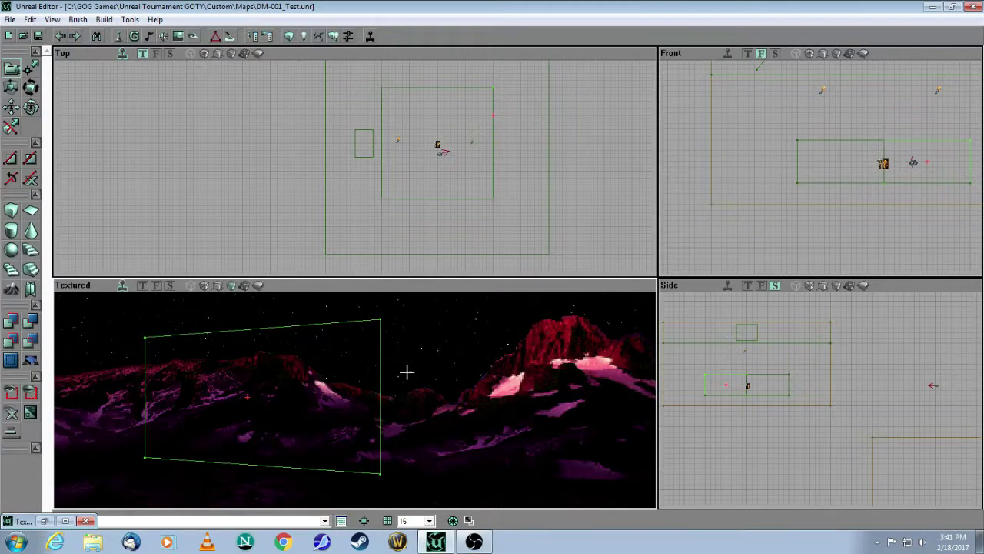
- Inspect the ring of mountain sheets from inside the skybox, selecting individual textured surfaces
{"action": "left_click_drag", "start_coordinate": [449, 163], "coordinate": [461, 204]}
{"action": "left_click_drag", "start_coordinate": [453, 253], "coordinate": [453, 248]}
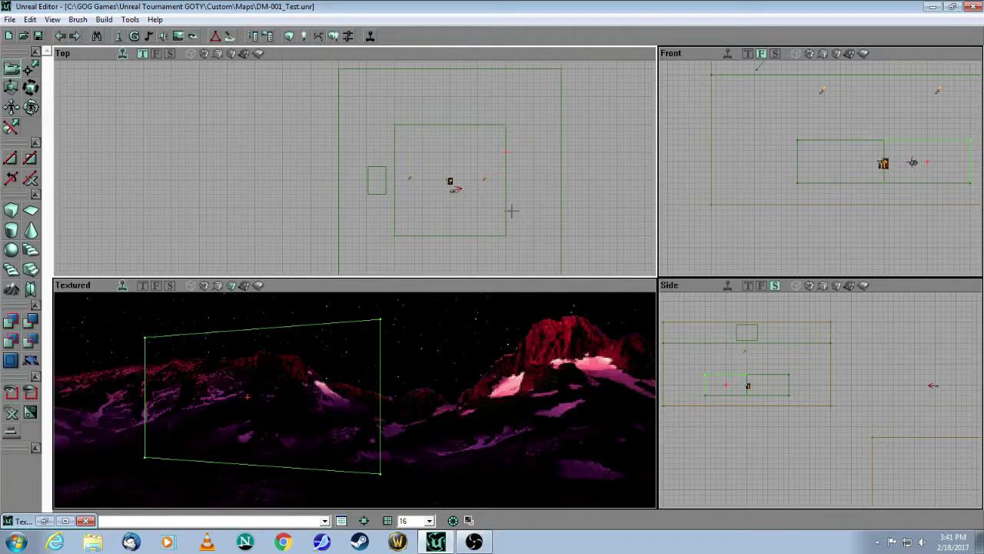
{"action": "mouse_move", "coordinate": [444, 336]}
{"action": "left_mouse_down"}
{"action": "mouse_move", "coordinate": [448, 304]}
{"action": "mouse_move", "coordinate": [459, 335]}
{"action": "left_mouse_up"}
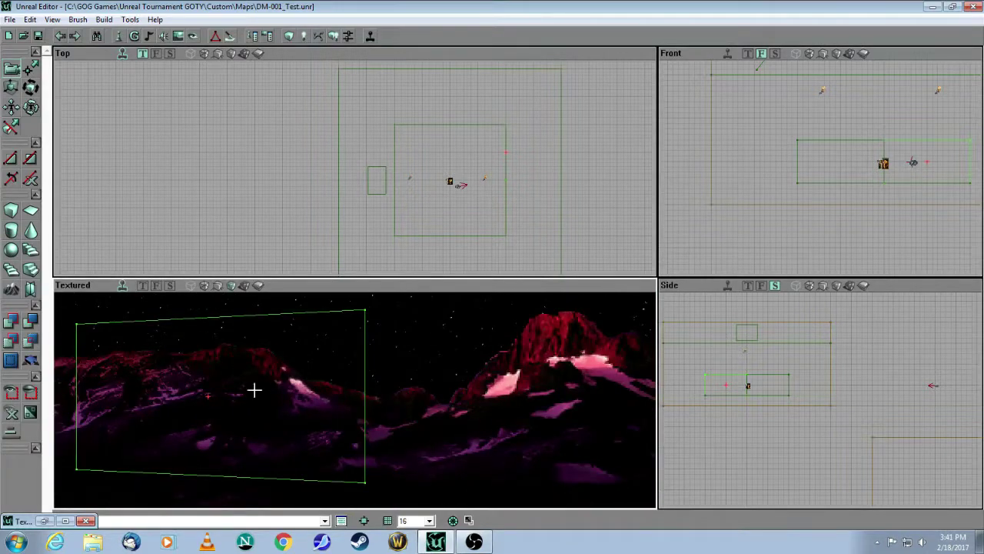
{"action": "left_click", "coordinate": [255, 390]}
{"action": "left_click", "coordinate": [495, 420]}
{"action": "left_click_drag", "start_coordinate": [466, 395], "coordinate": [500, 435]}
{"action": "left_click_drag", "start_coordinate": [338, 388], "coordinate": [467, 393]}
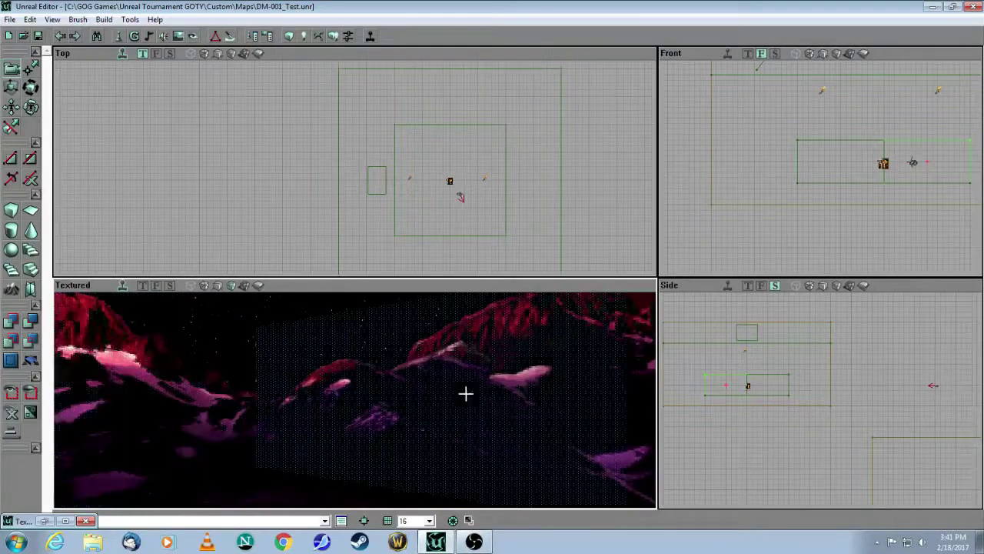
{"action": "left_click_drag", "start_coordinate": [444, 403], "coordinate": [469, 408]}
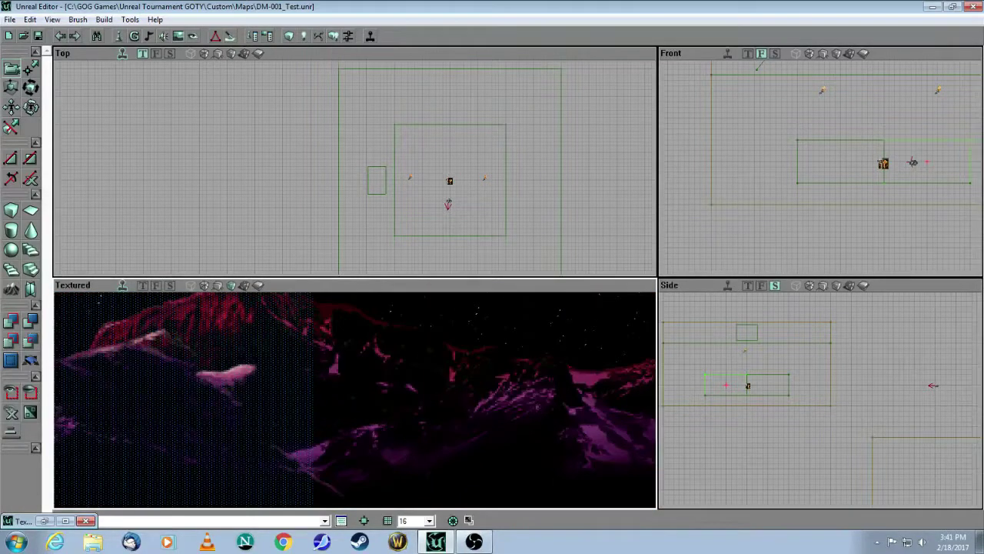
- Select the SkyZoneInfo actor at the centre of the mountain square and view the mountain ring around it
{"action": "left_click_drag", "start_coordinate": [529, 134], "coordinate": [459, 115]}
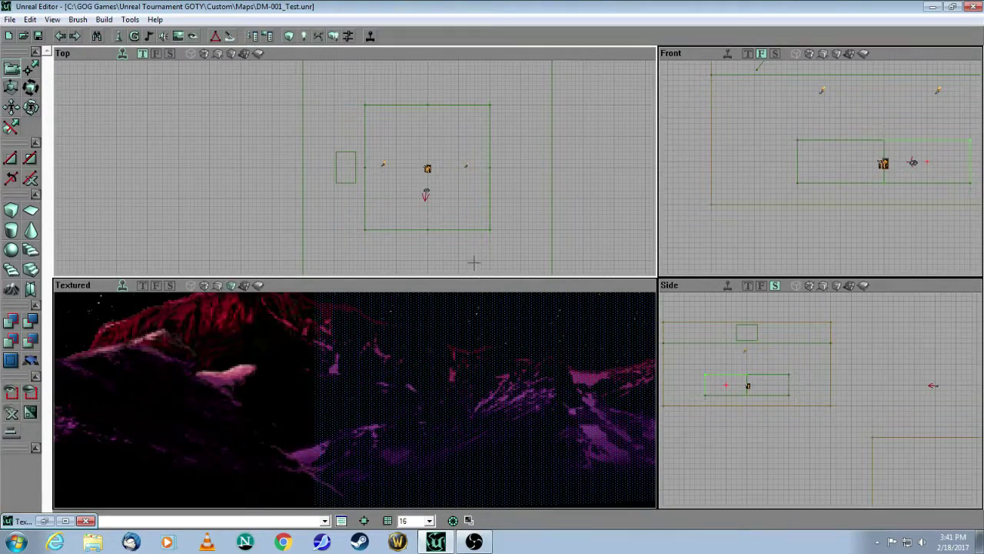
{"action": "left_click", "coordinate": [427, 168]}
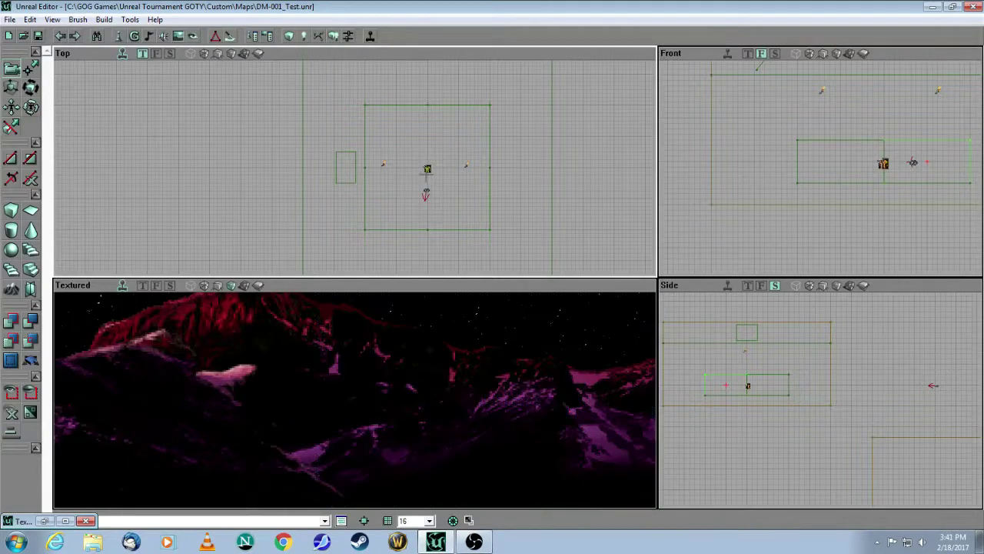
{"action": "mouse_move", "coordinate": [398, 347]}
{"action": "left_mouse_down"}
{"action": "mouse_move", "coordinate": [399, 400]}
{"action": "mouse_move", "coordinate": [382, 398]}
{"action": "mouse_move", "coordinate": [412, 411]}
{"action": "mouse_move", "coordinate": [415, 335]}
{"action": "mouse_move", "coordinate": [411, 392]}
{"action": "mouse_move", "coordinate": [419, 354]}
{"action": "left_mouse_up"}
{"action": "left_click", "coordinate": [418, 243]}
{"action": "left_click_drag", "start_coordinate": [471, 209], "coordinate": [466, 218]}
{"action": "left_click_drag", "start_coordinate": [453, 337], "coordinate": [477, 346]}
{"action": "left_click", "coordinate": [428, 459]}
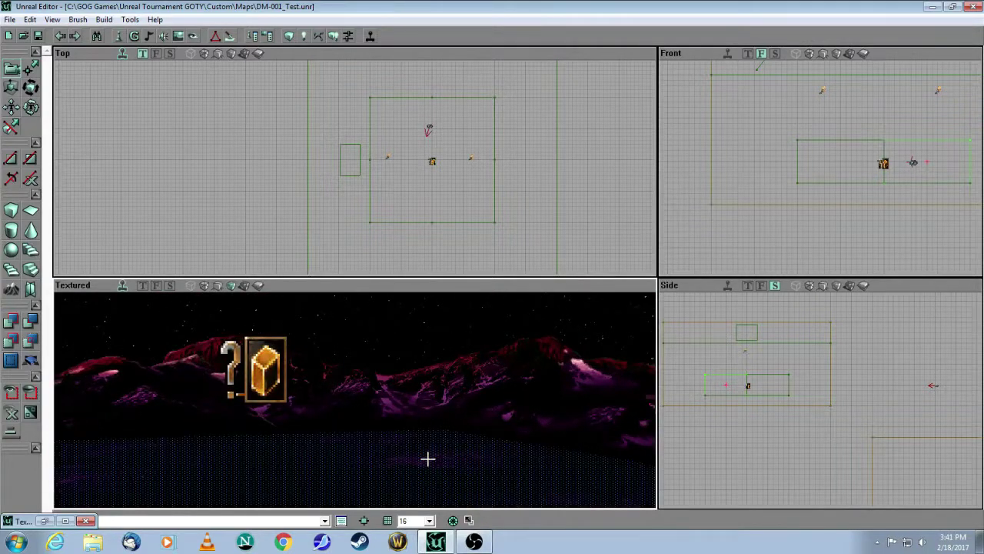
- Select individual mountain surfaces around the inner square to compare their joins, and clear the selection
{"action": "left_click_drag", "start_coordinate": [411, 428], "coordinate": [409, 405]}
{"action": "left_click", "coordinate": [399, 402]}
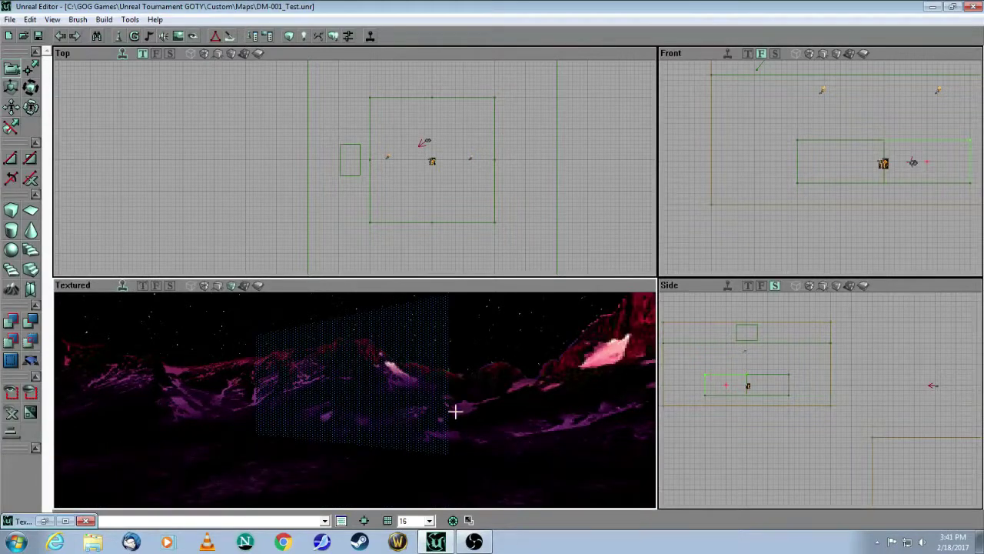
{"action": "left_click", "coordinate": [500, 400]}
{"action": "left_click_drag", "start_coordinate": [500, 400], "coordinate": [580, 410]}
{"action": "left_click_drag", "start_coordinate": [422, 411], "coordinate": [422, 451]}
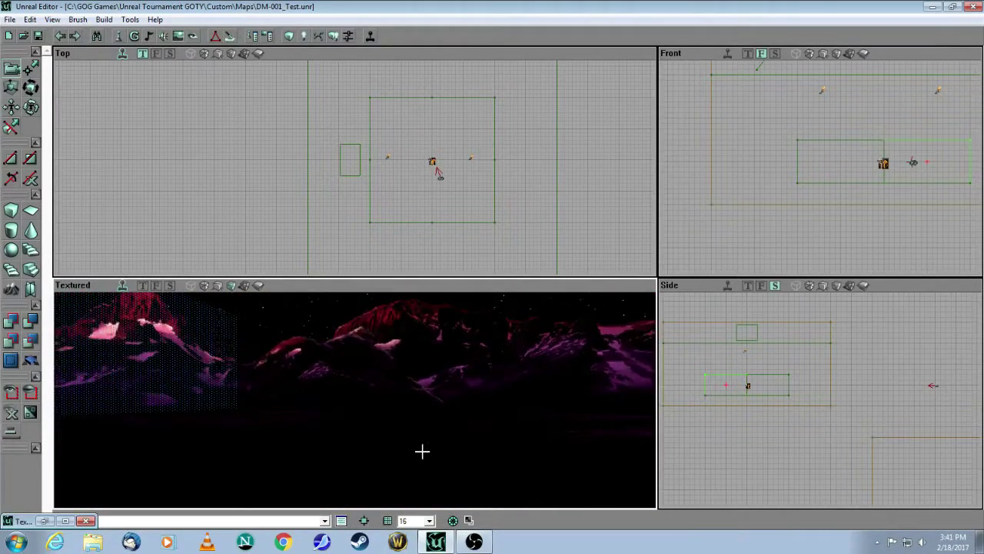
{"action": "left_click", "coordinate": [422, 451]}
{"action": "left_click", "coordinate": [531, 211]}
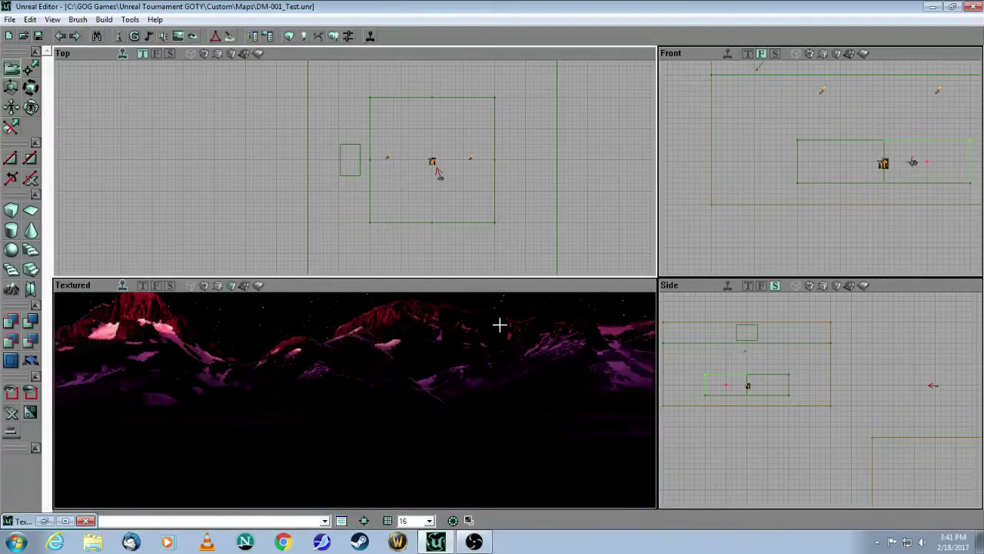
- Select the outer skybox cube and examine its extents from outside, above the cloud layer
{"action": "left_click_drag", "start_coordinate": [497, 371], "coordinate": [498, 435]}
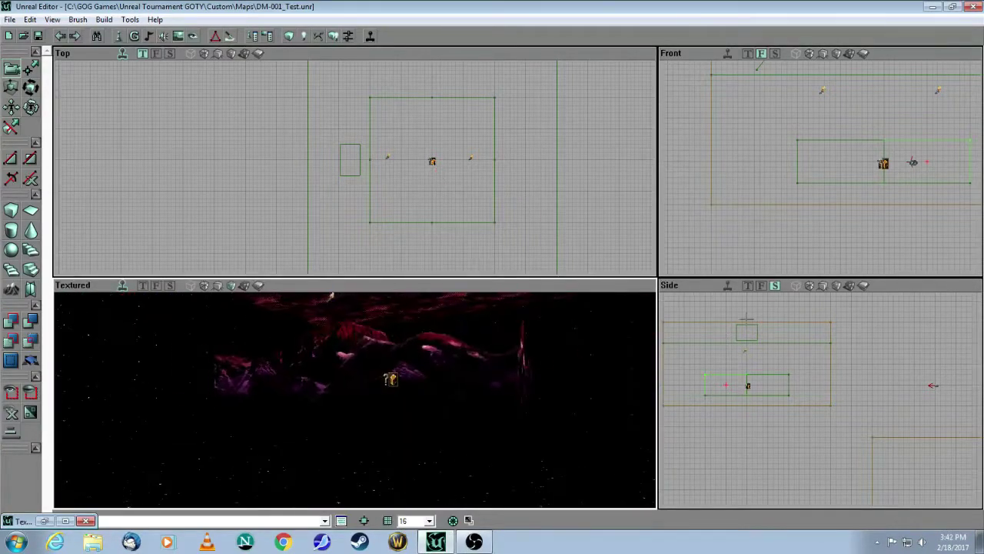
{"action": "left_click", "coordinate": [831, 369]}
{"action": "mouse_move", "coordinate": [539, 359]}
{"action": "left_mouse_down"}
{"action": "mouse_move", "coordinate": [529, 408]}
{"action": "mouse_move", "coordinate": [536, 350]}
{"action": "mouse_move", "coordinate": [468, 305]}
{"action": "mouse_move", "coordinate": [455, 324]}
{"action": "left_mouse_up"}
{"action": "right_click_drag", "start_coordinate": [455, 323], "coordinate": [463, 263]}
{"action": "left_click_drag", "start_coordinate": [463, 263], "coordinate": [448, 323]}
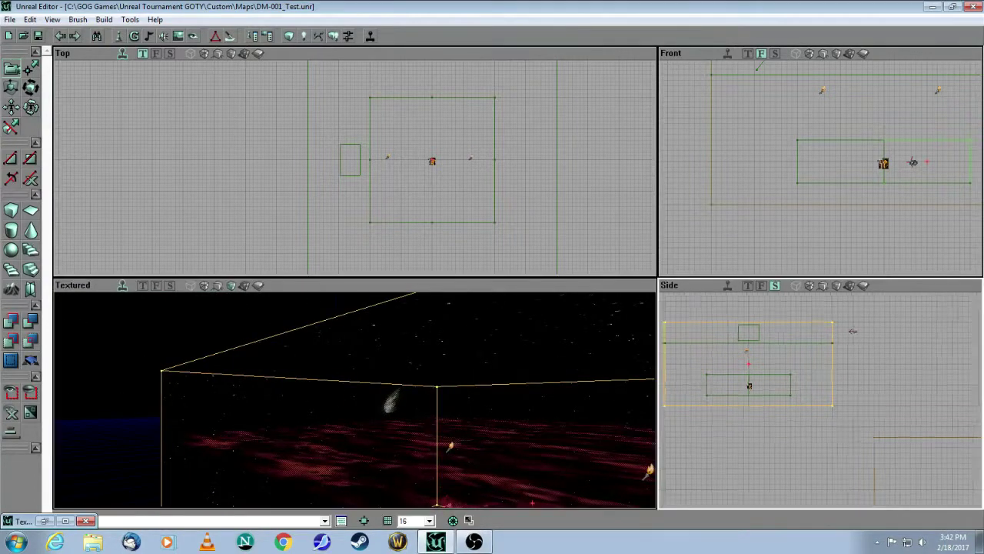
- Select the cloud sheet spanning the full width of the skybox and view it from just above
{"action": "left_click_drag", "start_coordinate": [689, 320], "coordinate": [714, 327]}
{"action": "left_click", "coordinate": [717, 333]}
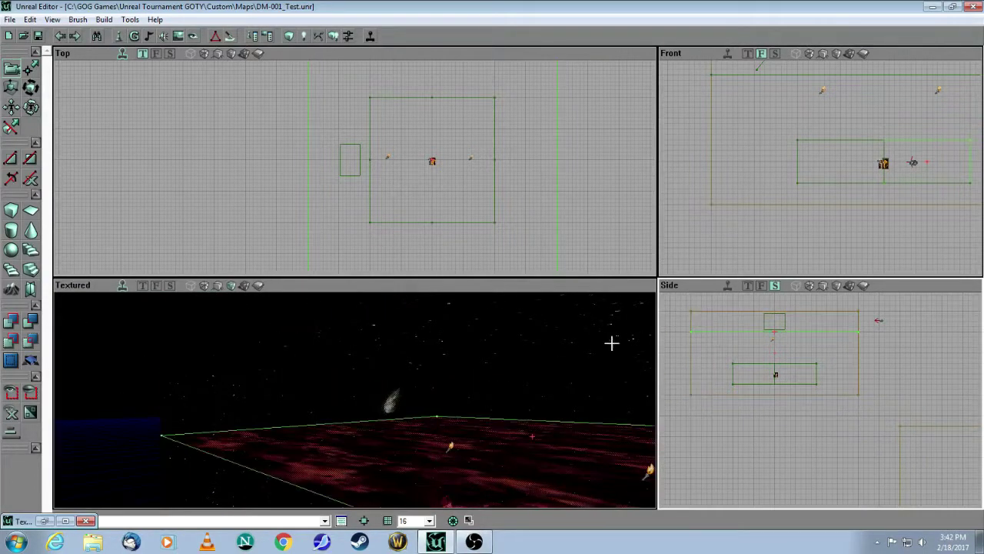
{"action": "mouse_move", "coordinate": [536, 359]}
{"action": "left_mouse_down"}
{"action": "mouse_move", "coordinate": [536, 389]}
{"action": "mouse_move", "coordinate": [561, 420]}
{"action": "mouse_move", "coordinate": [588, 377]}
{"action": "mouse_move", "coordinate": [550, 365]}
{"action": "mouse_move", "coordinate": [611, 335]}
{"action": "mouse_move", "coordinate": [550, 311]}
{"action": "mouse_move", "coordinate": [547, 338]}
{"action": "mouse_move", "coordinate": [523, 346]}
{"action": "mouse_move", "coordinate": [449, 454]}
{"action": "left_mouse_up"}
{"action": "left_click_drag", "start_coordinate": [389, 462], "coordinate": [400, 431]}
- Select the moon sheet above the cloud layer and examine its tilt in the front view
{"action": "left_click", "coordinate": [463, 400]}
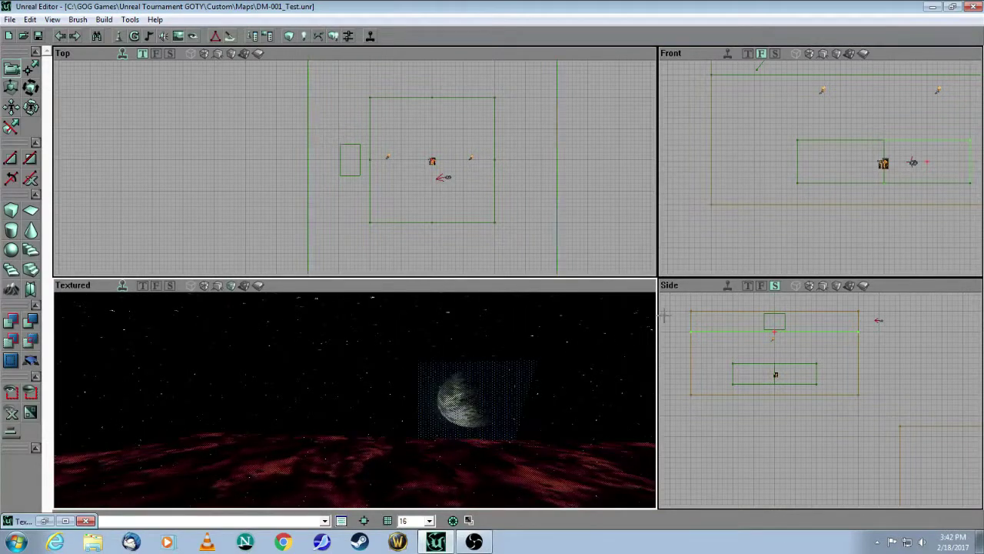
{"action": "left_click", "coordinate": [718, 187]}
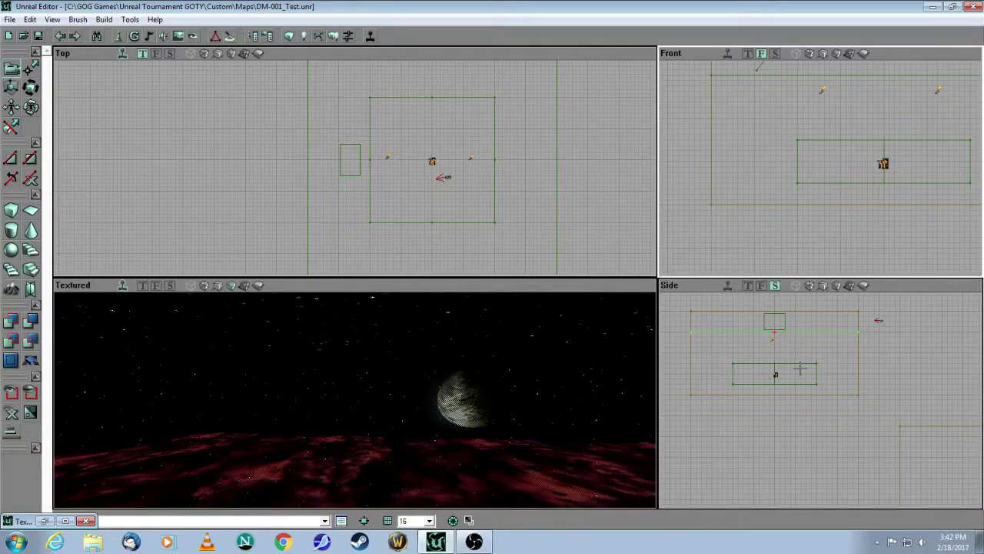
{"action": "left_click", "coordinate": [765, 323]}
{"action": "mouse_move", "coordinate": [507, 369]}
{"action": "left_mouse_down"}
{"action": "mouse_move", "coordinate": [493, 342]}
{"action": "mouse_move", "coordinate": [508, 362]}
{"action": "left_mouse_up"}
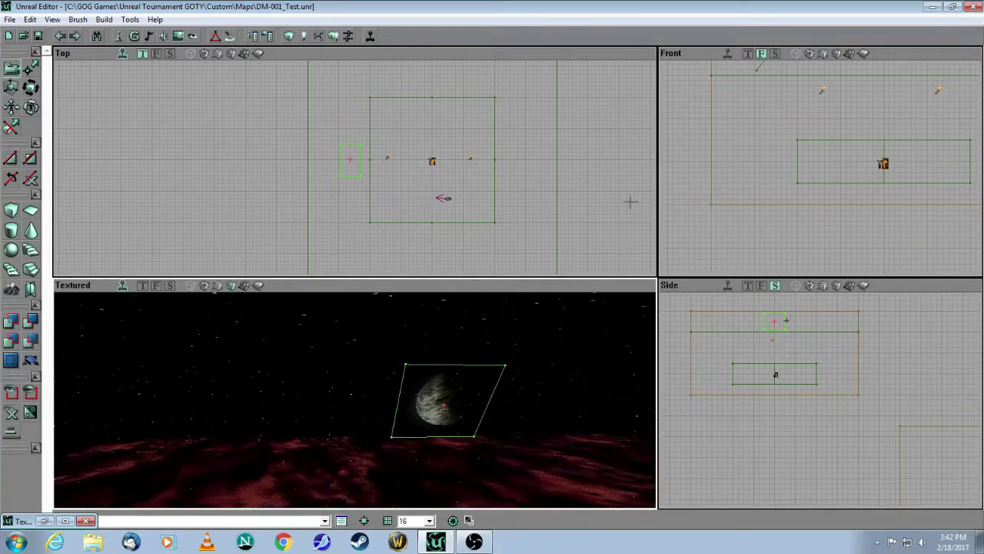
{"action": "mouse_move", "coordinate": [766, 199]}
{"action": "left_mouse_down"}
{"action": "mouse_move", "coordinate": [760, 262]}
{"action": "mouse_move", "coordinate": [756, 201]}
{"action": "mouse_move", "coordinate": [779, 171]}
{"action": "left_mouse_up"}
{"action": "left_click", "coordinate": [744, 208]}
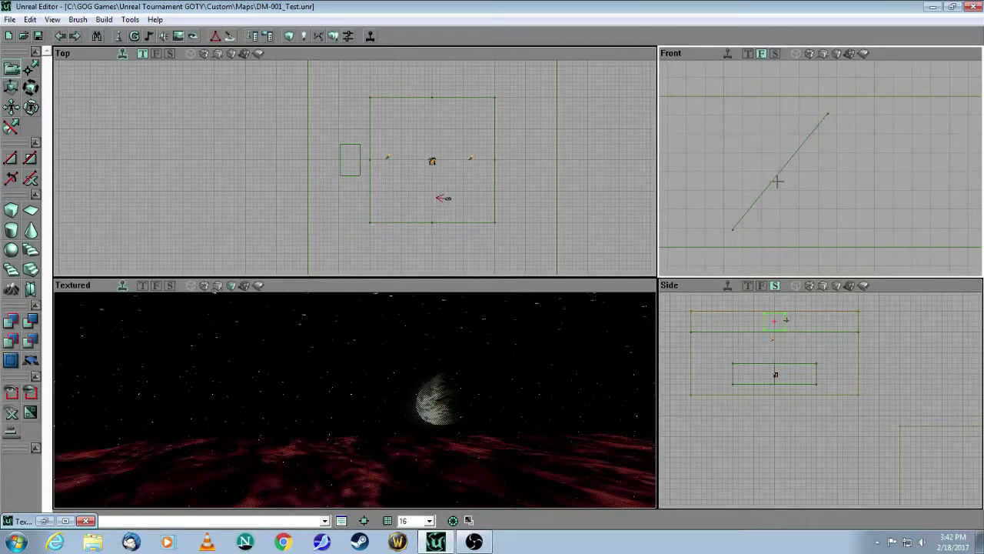
- Inspect the moon surface up close and review its surface property flags
{"action": "left_click_drag", "start_coordinate": [525, 381], "coordinate": [534, 320]}
{"action": "left_click", "coordinate": [374, 409]}
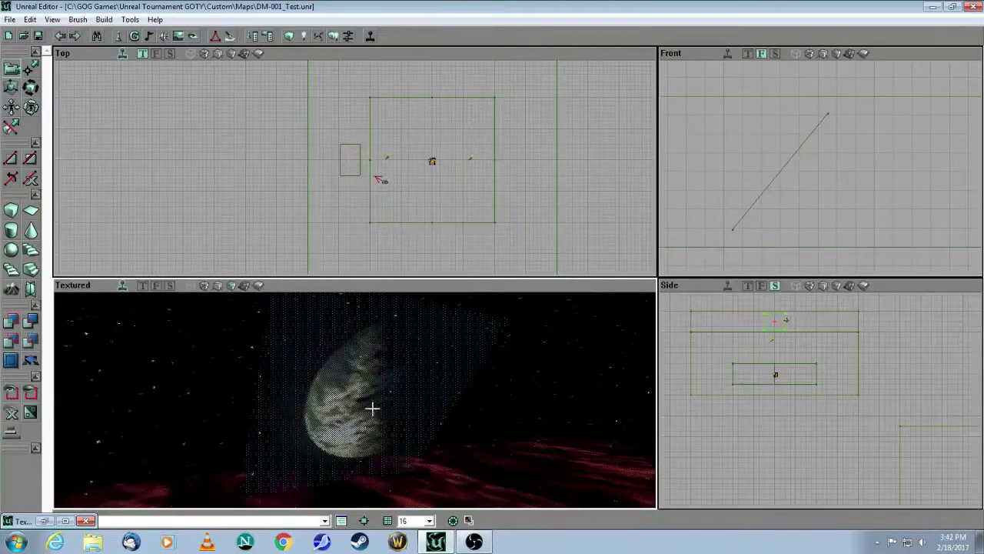
{"action": "right_click", "coordinate": [372, 410]}
{"action": "left_click", "coordinate": [399, 275]}
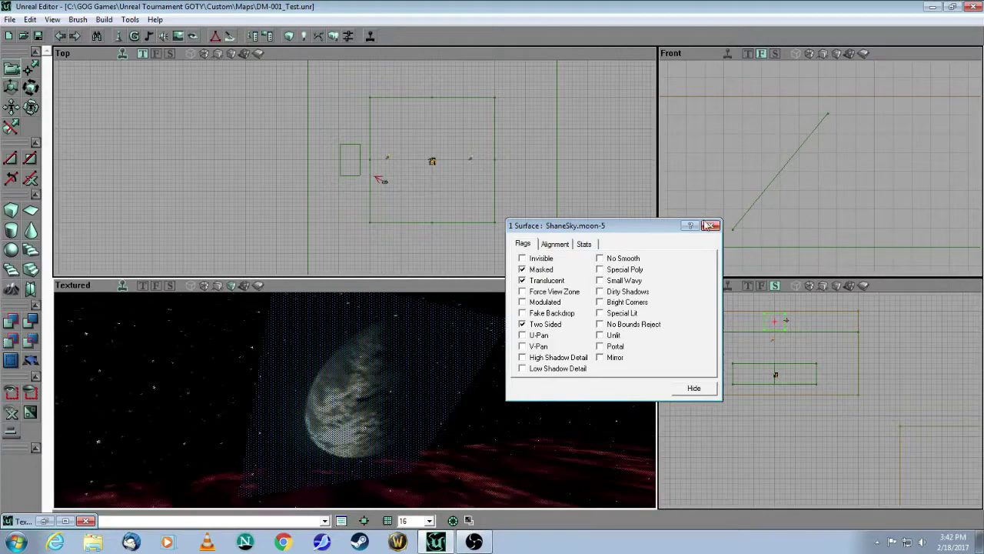
{"action": "left_click", "coordinate": [710, 225]}
- Return to the mountains and browse the ShaneSky texture package for its moon, cloud, mountain and star textures
{"action": "left_click_drag", "start_coordinate": [483, 354], "coordinate": [504, 439]}
{"action": "left_click_drag", "start_coordinate": [483, 396], "coordinate": [461, 325]}
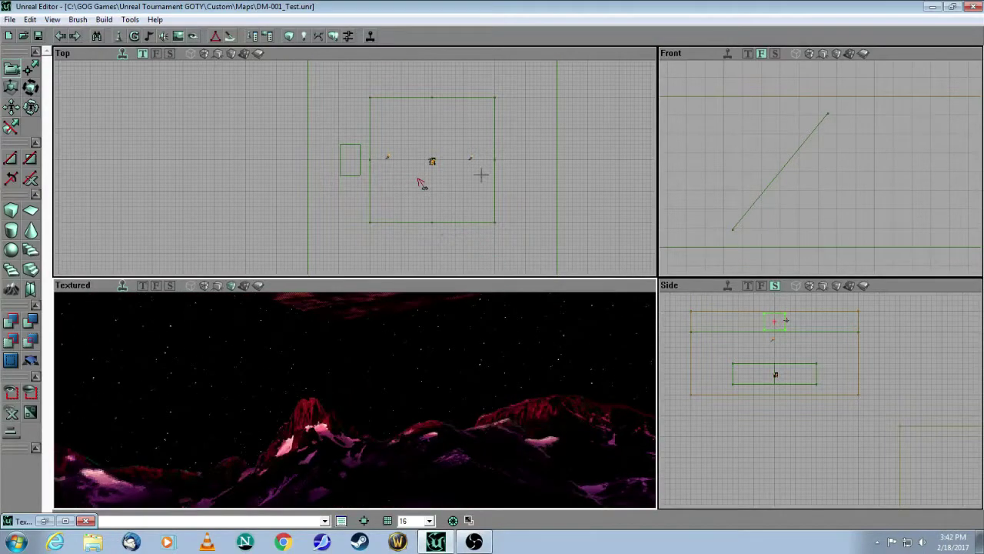
{"action": "left_click", "coordinate": [178, 36]}
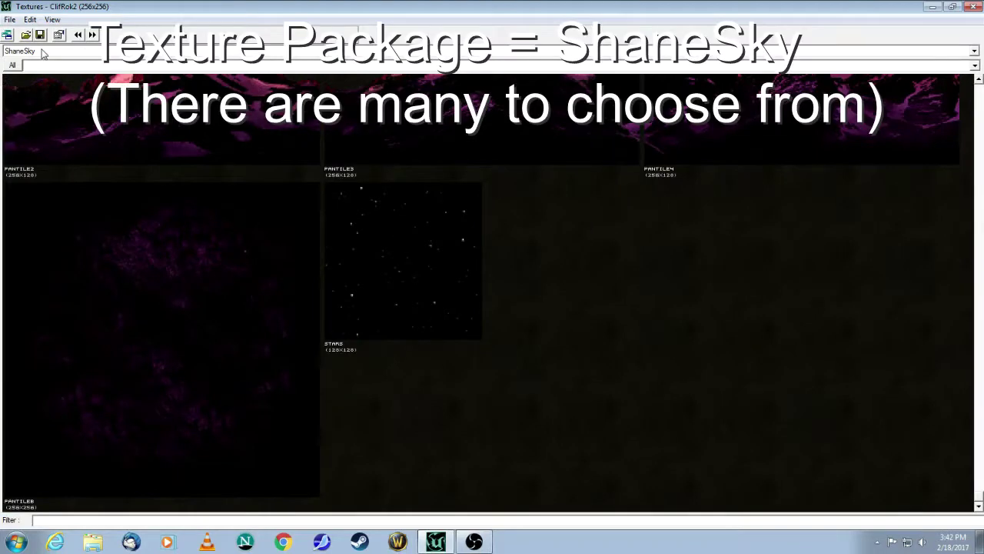
{"action": "left_click", "coordinate": [978, 89]}
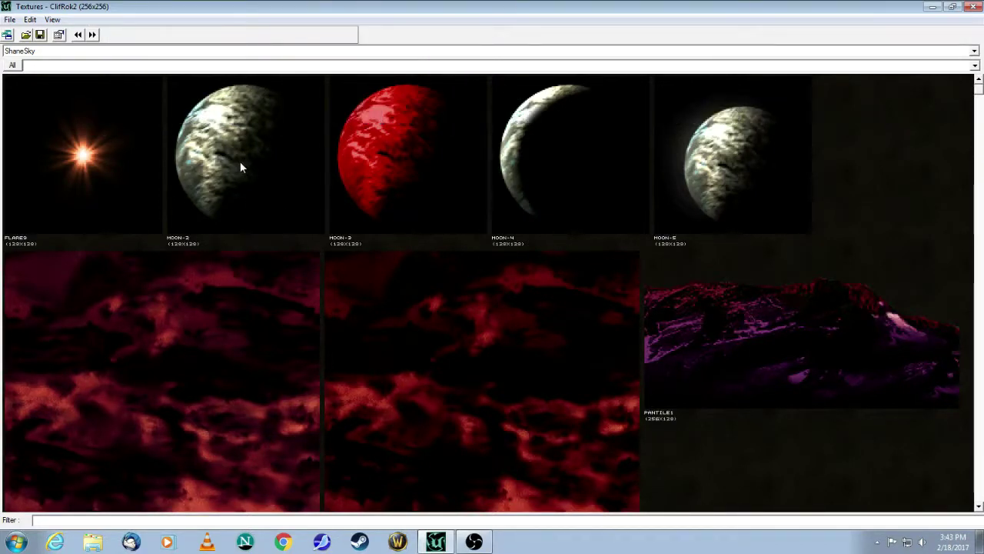
{"action": "left_click", "coordinate": [979, 507]}
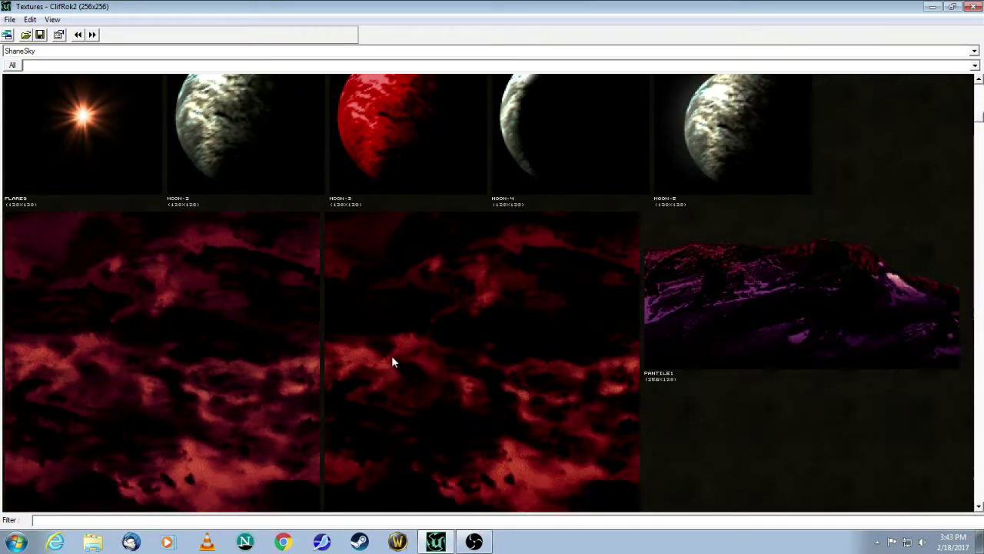
{"action": "left_click", "coordinate": [979, 508]}
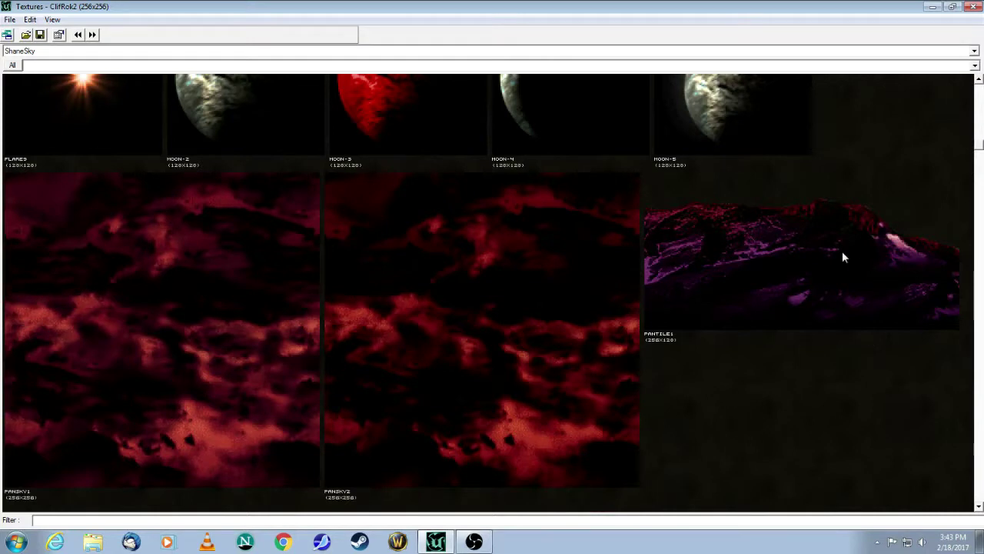
{"action": "scroll", "coordinate": [979, 505], "scroll_direction": "down", "scroll_amount": 7}
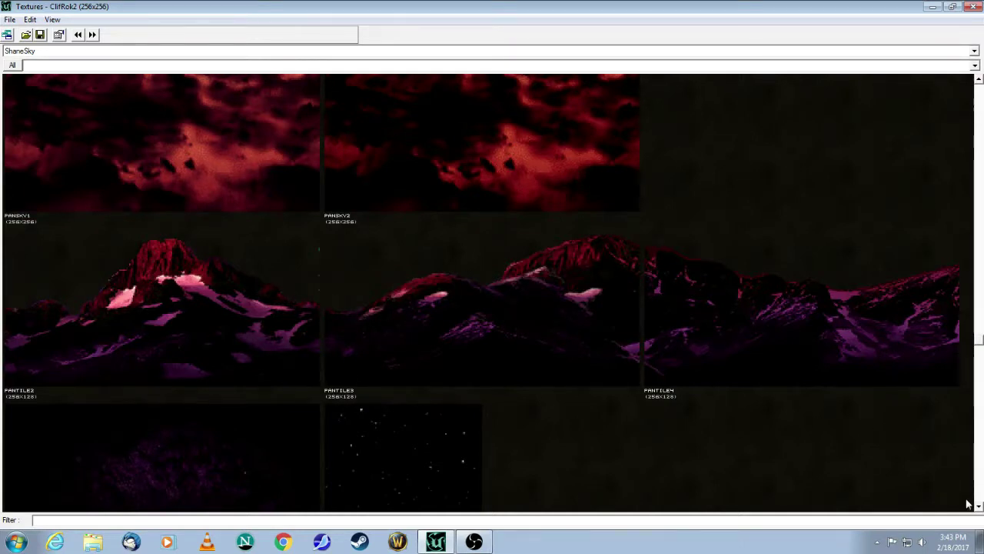
{"action": "scroll", "coordinate": [981, 514], "scroll_direction": "down", "scroll_amount": 5}
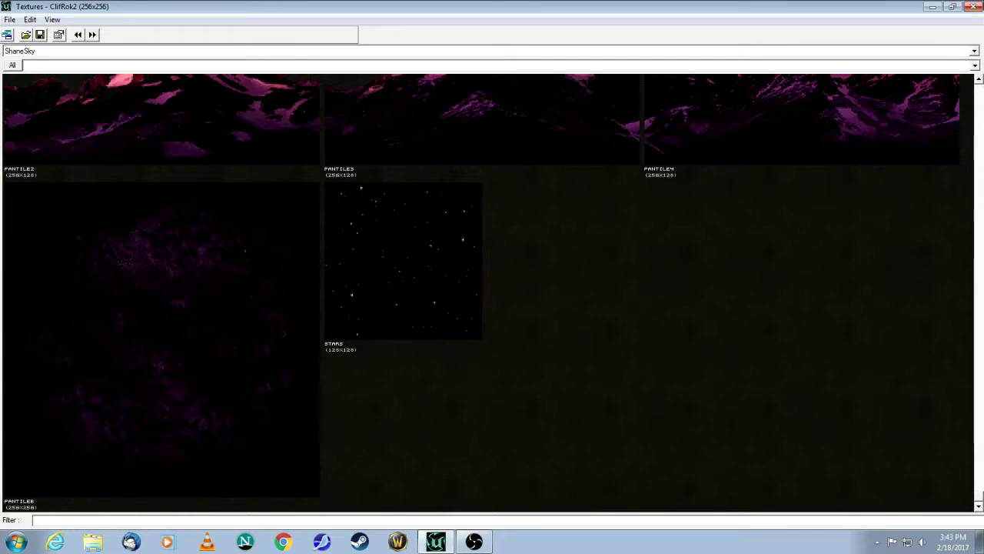
- Leave the texture browser, select the SkyZoneInfo actor amid the mountains, and view the ring from farther back
{"action": "left_click", "coordinate": [977, 7]}
{"action": "left_click_drag", "start_coordinate": [403, 377], "coordinate": [423, 423]}
{"action": "right_click_drag", "start_coordinate": [311, 413], "coordinate": [282, 432]}
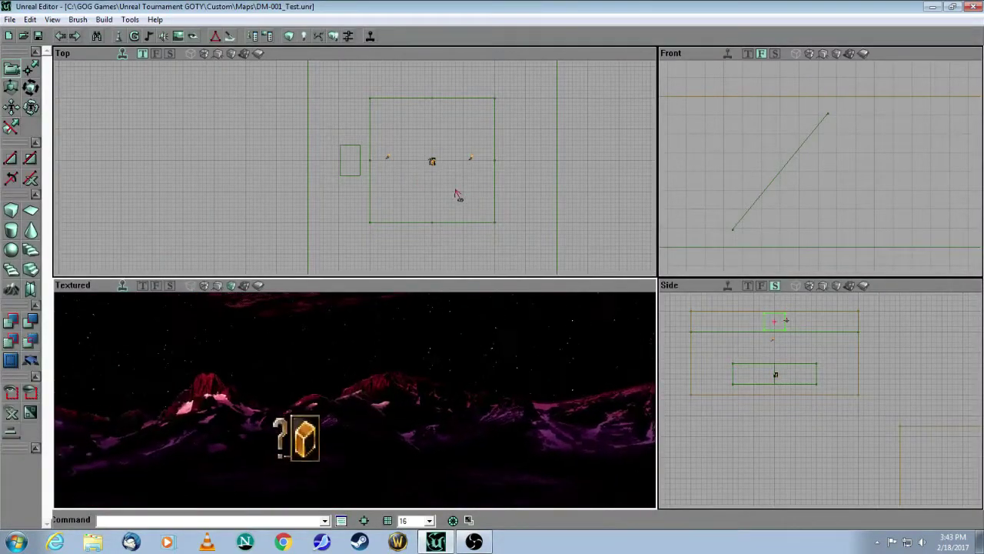
{"action": "left_click_drag", "start_coordinate": [311, 413], "coordinate": [309, 401]}
{"action": "left_click", "coordinate": [310, 431]}
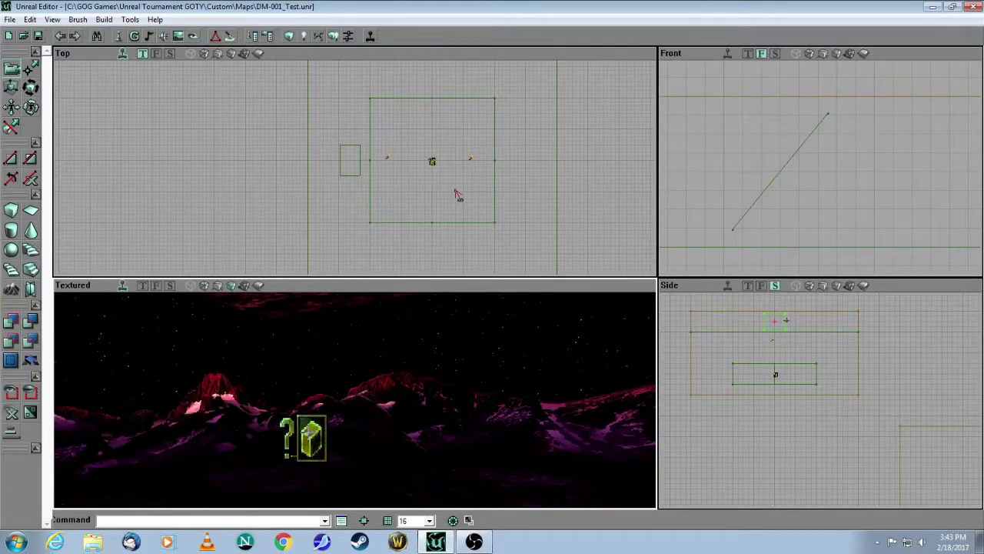
{"action": "left_click", "coordinate": [348, 233]}
{"action": "left_click_drag", "start_coordinate": [419, 453], "coordinate": [420, 488]}
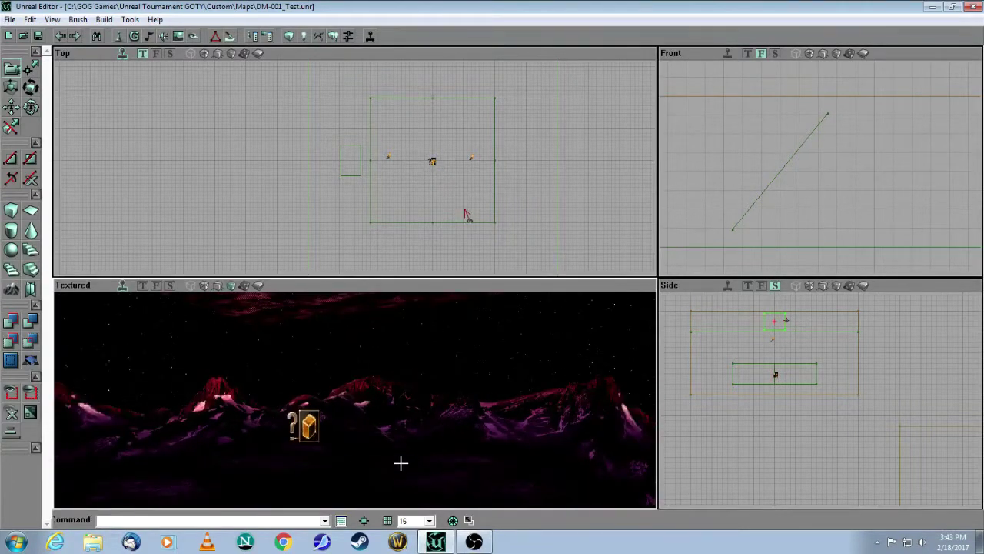
- Select mountain surfaces one after another around the ring, examining how each texture continues into its neighbour
{"action": "left_click", "coordinate": [400, 464]}
{"action": "left_click", "coordinate": [377, 407]}
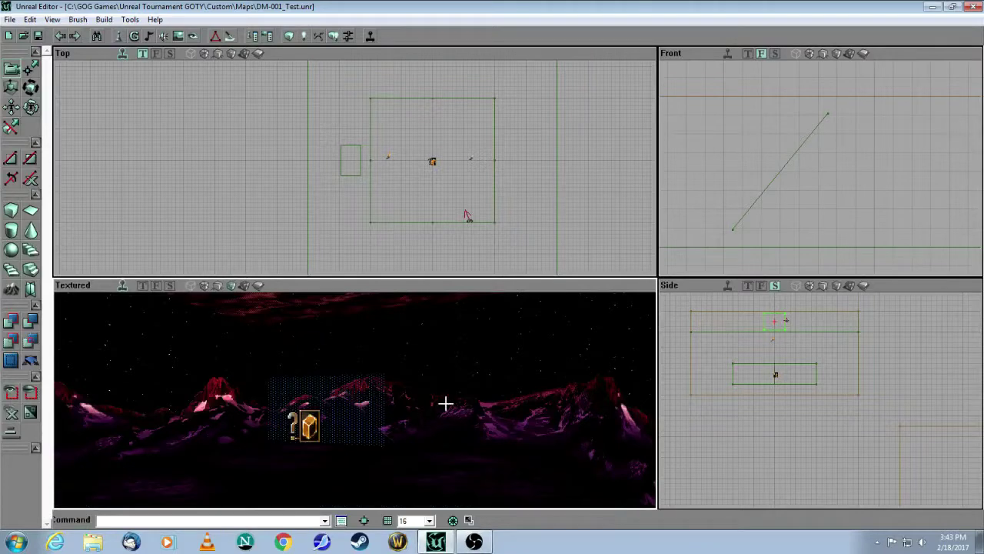
{"action": "left_click", "coordinate": [429, 411]}
{"action": "mouse_move", "coordinate": [395, 430]}
{"action": "left_mouse_down"}
{"action": "mouse_move", "coordinate": [428, 384]}
{"action": "mouse_move", "coordinate": [468, 421]}
{"action": "mouse_move", "coordinate": [507, 406]}
{"action": "mouse_move", "coordinate": [534, 427]}
{"action": "mouse_move", "coordinate": [568, 401]}
{"action": "left_mouse_up"}
{"action": "left_click", "coordinate": [313, 420]}
{"action": "left_click", "coordinate": [506, 418]}
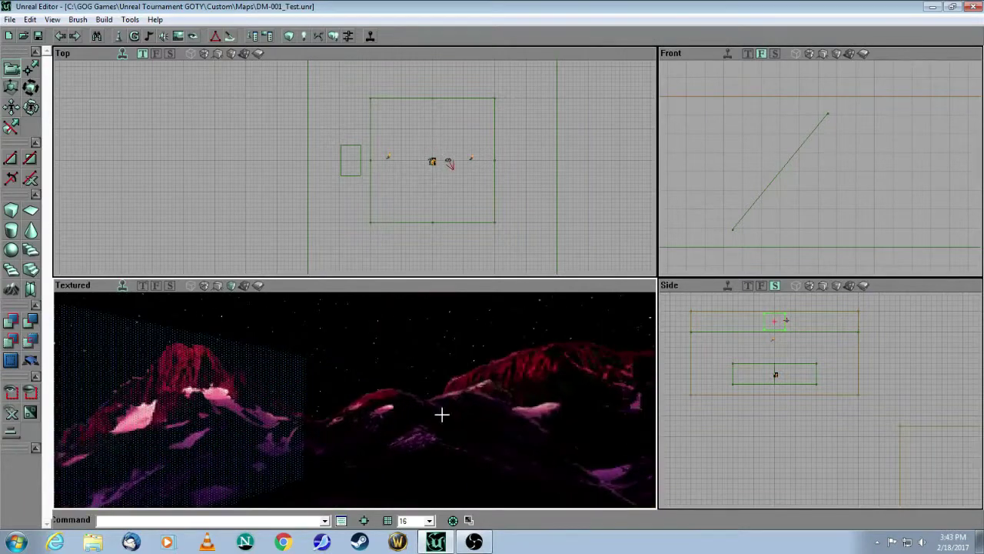
{"action": "mouse_move", "coordinate": [442, 415]}
{"action": "left_mouse_down"}
{"action": "mouse_move", "coordinate": [389, 439]}
{"action": "mouse_move", "coordinate": [332, 446]}
{"action": "mouse_move", "coordinate": [166, 421]}
{"action": "mouse_move", "coordinate": [253, 423]}
{"action": "left_mouse_up"}
{"action": "left_click_drag", "start_coordinate": [408, 356], "coordinate": [369, 402]}
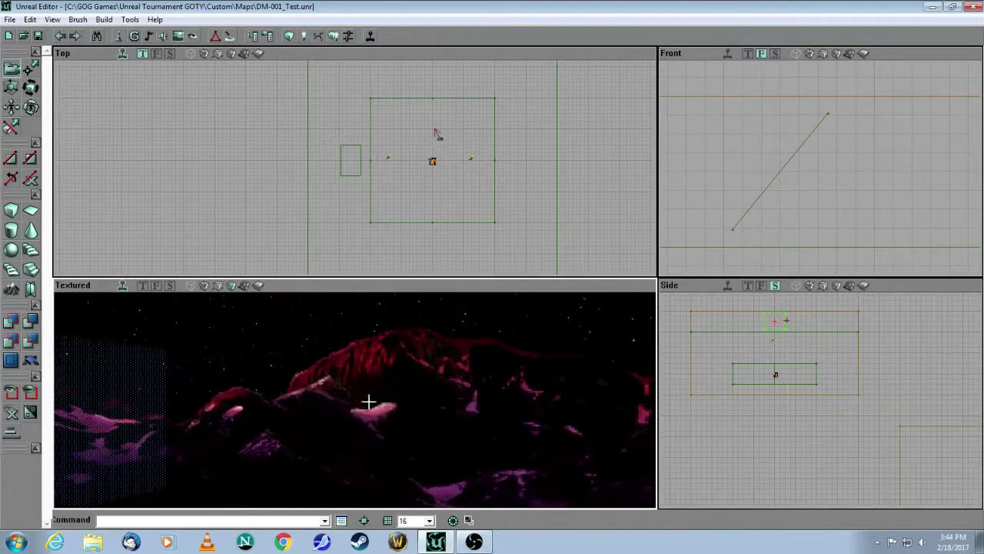
- Review the surface property flags of the mountain sheet textured with pantile3
{"action": "right_click", "coordinate": [344, 414]}
{"action": "left_click", "coordinate": [399, 279]}
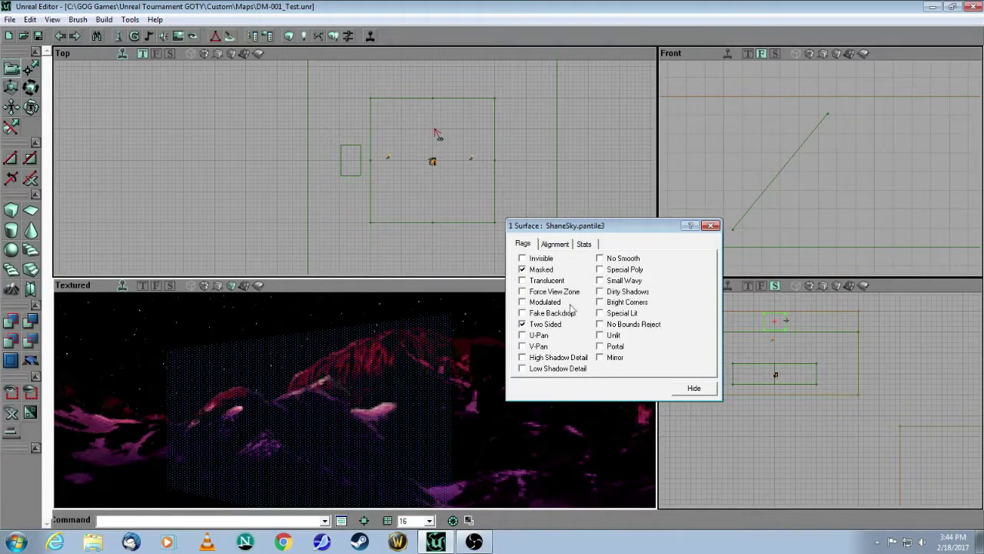
{"action": "left_click", "coordinate": [714, 227]}
- Select the mountain surface adjoining the pantile3 sheet and view it within the whole ring
{"action": "left_click_drag", "start_coordinate": [484, 369], "coordinate": [523, 408]}
{"action": "left_click_drag", "start_coordinate": [400, 399], "coordinate": [392, 401]}
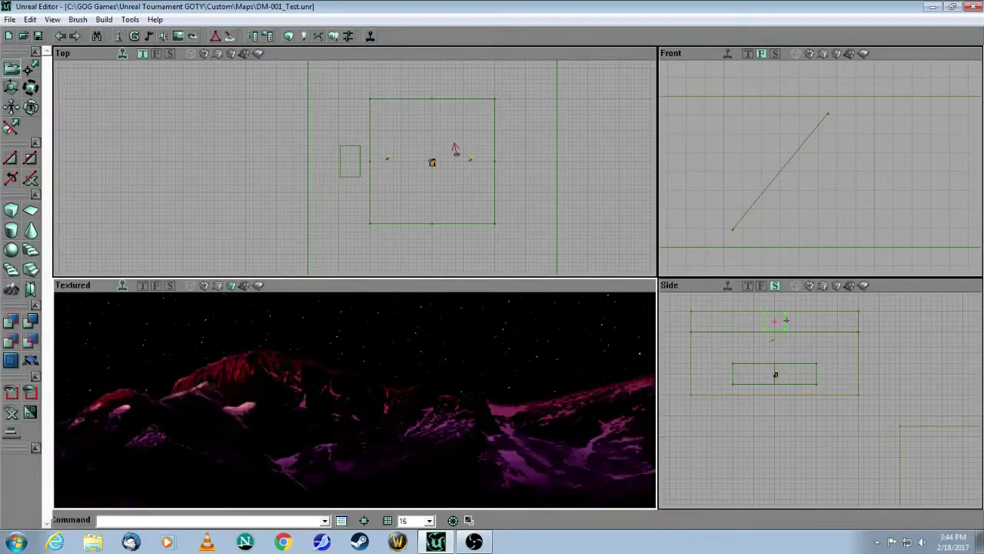
{"action": "left_click", "coordinate": [390, 396]}
{"action": "left_click_drag", "start_coordinate": [573, 224], "coordinate": [572, 235]}
{"action": "left_click_drag", "start_coordinate": [531, 363], "coordinate": [514, 432]}
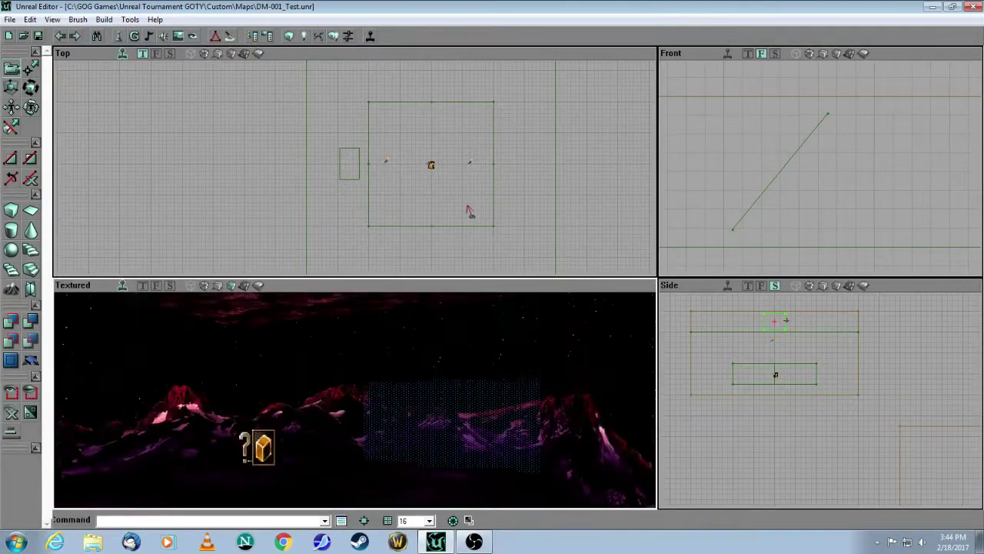
- Review the surface flags of the cloud sheet textured with pansky1, switching Two Sided off and back on
{"action": "right_click_drag", "start_coordinate": [514, 432], "coordinate": [512, 371]}
{"action": "mouse_move", "coordinate": [361, 463]}
{"action": "right_mouse_down"}
{"action": "mouse_move", "coordinate": [360, 479]}
{"action": "mouse_move", "coordinate": [360, 463]}
{"action": "right_mouse_up"}
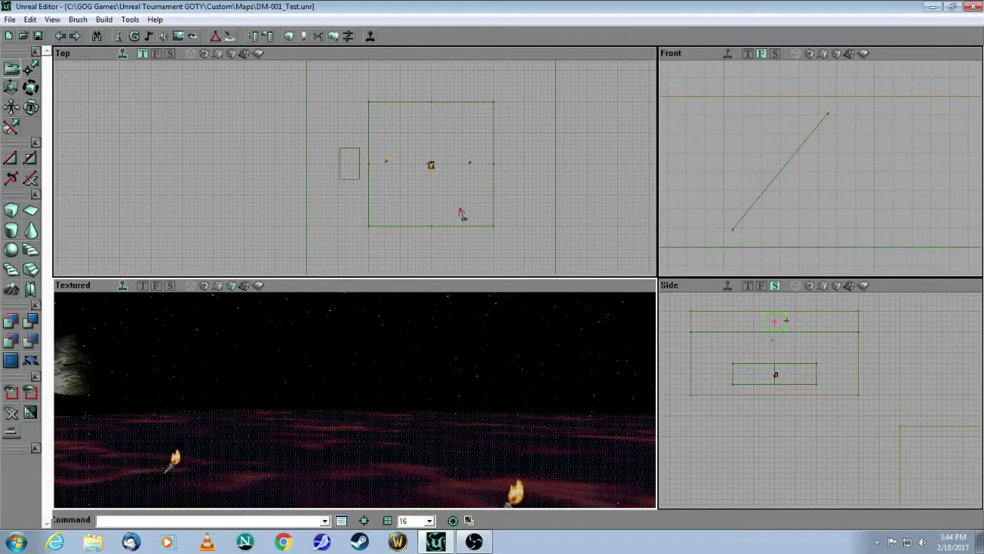
{"action": "right_click", "coordinate": [359, 462]}
{"action": "left_click", "coordinate": [382, 320]}
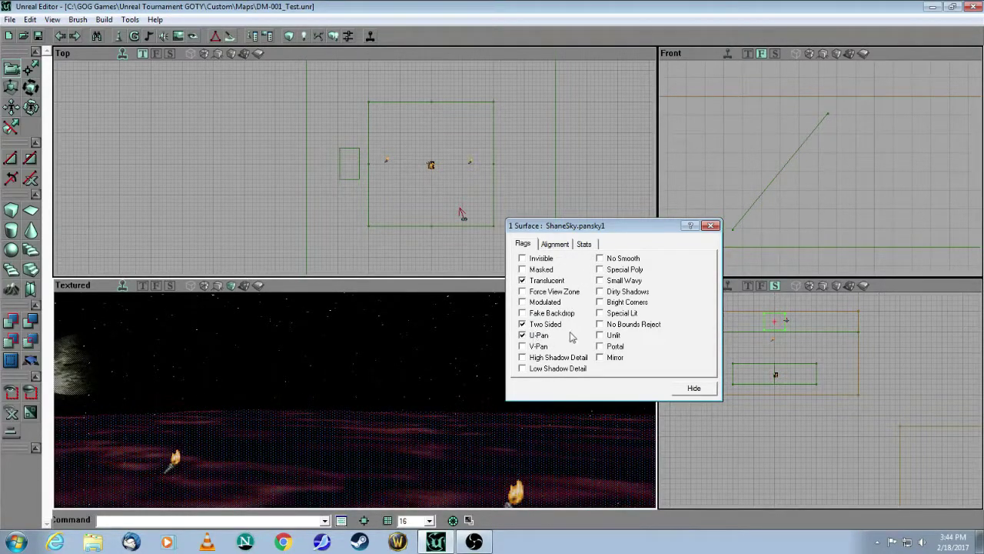
{"action": "left_click", "coordinate": [522, 323]}
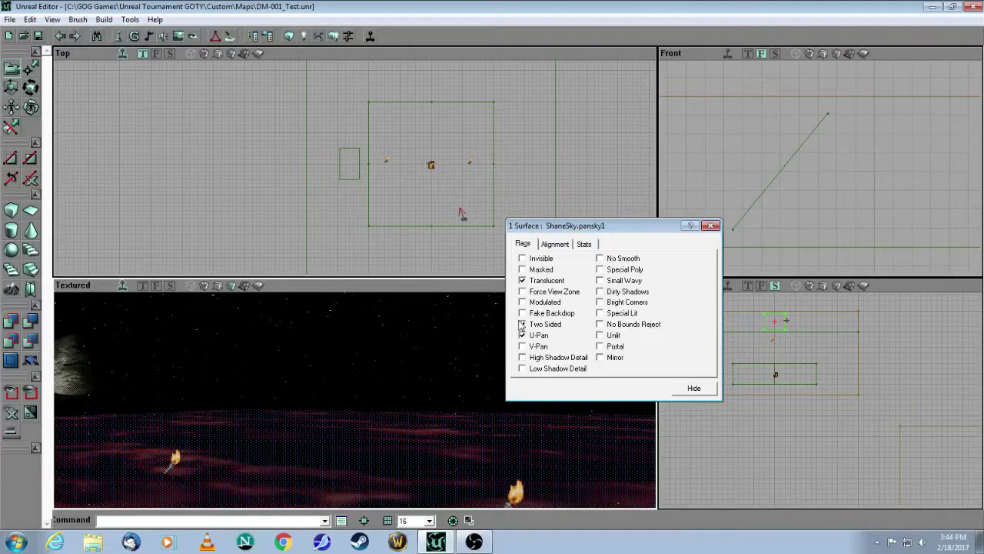
{"action": "left_click", "coordinate": [523, 324]}
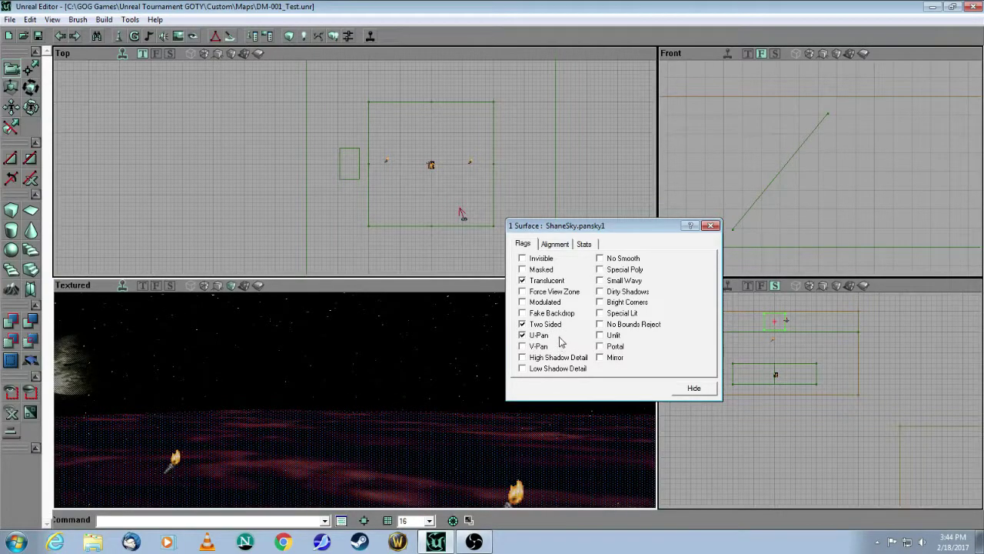
- Review the surface flags of the moon sheet textured with moon-5
{"action": "left_click", "coordinate": [711, 225]}
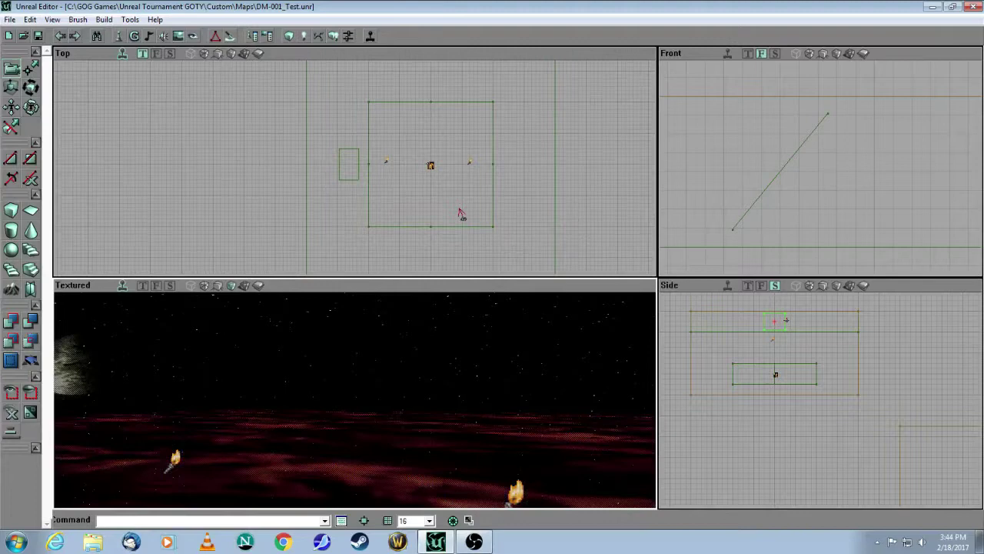
{"action": "mouse_move", "coordinate": [424, 374]}
{"action": "left_mouse_down"}
{"action": "mouse_move", "coordinate": [384, 369]}
{"action": "mouse_move", "coordinate": [385, 338]}
{"action": "mouse_move", "coordinate": [423, 373]}
{"action": "left_mouse_up"}
{"action": "left_click", "coordinate": [387, 362]}
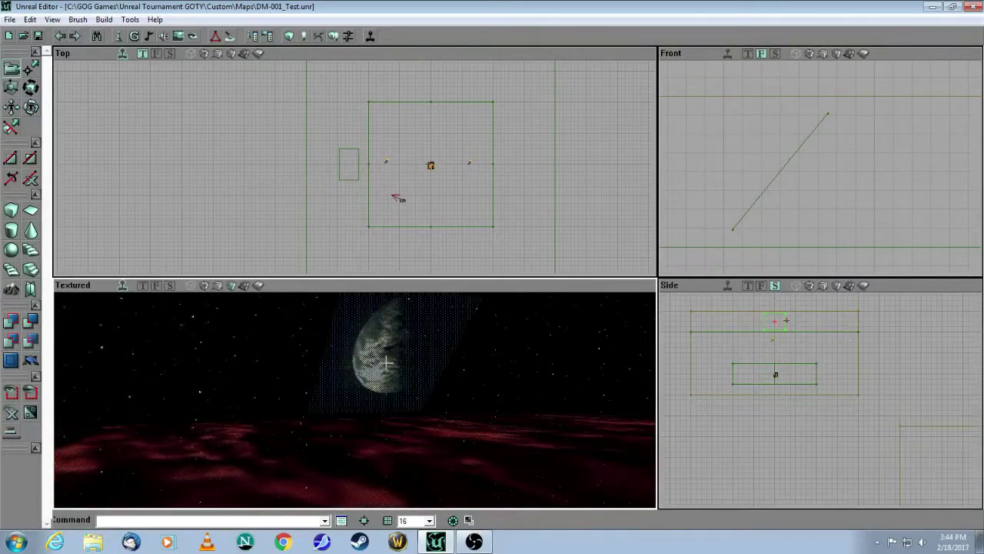
{"action": "right_click", "coordinate": [387, 361]}
{"action": "left_click", "coordinate": [403, 373]}
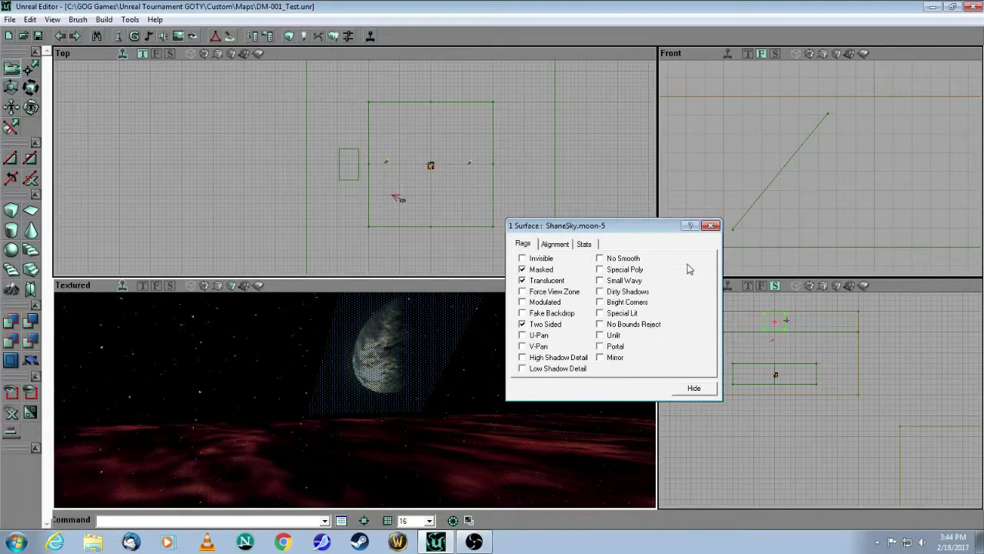
{"action": "left_click", "coordinate": [710, 226]}
- Review the LightColor and Lighting properties of one light beneath the cloud sheet
{"action": "left_click_drag", "start_coordinate": [479, 345], "coordinate": [486, 326]}
{"action": "right_click_drag", "start_coordinate": [486, 327], "coordinate": [483, 404]}
{"action": "left_click_drag", "start_coordinate": [483, 403], "coordinate": [508, 446]}
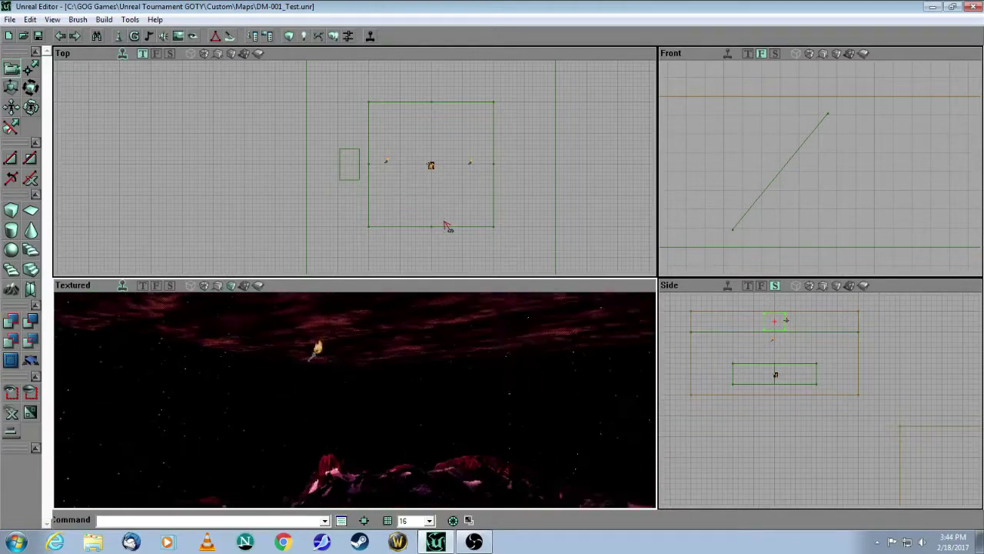
{"action": "right_click_drag", "start_coordinate": [447, 225], "coordinate": [412, 164]}
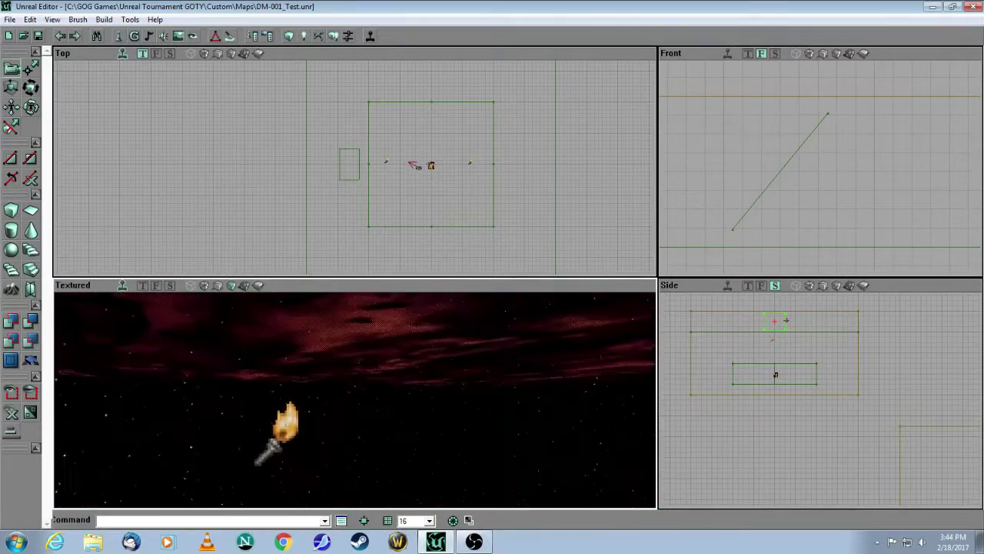
{"action": "left_click_drag", "start_coordinate": [479, 326], "coordinate": [473, 359]}
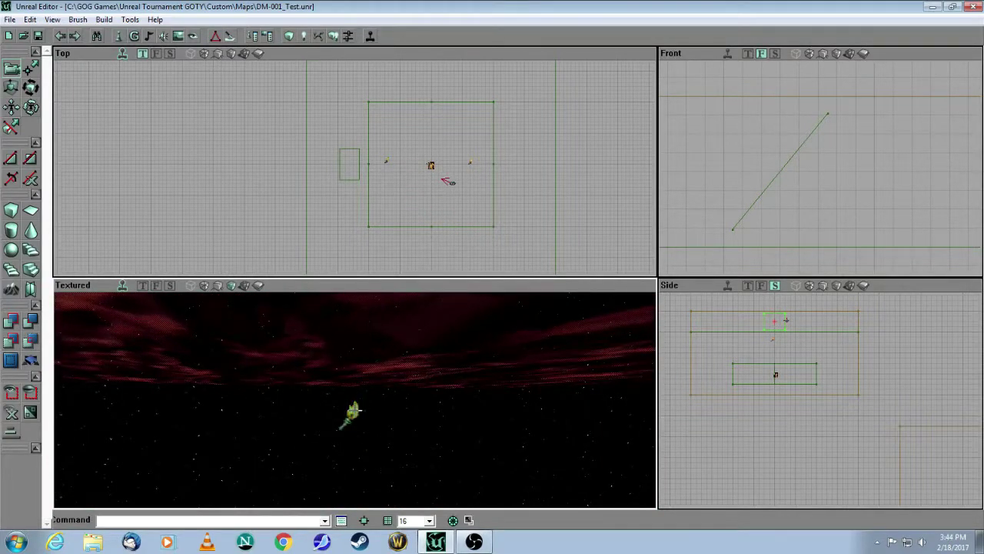
{"action": "right_click", "coordinate": [351, 412]}
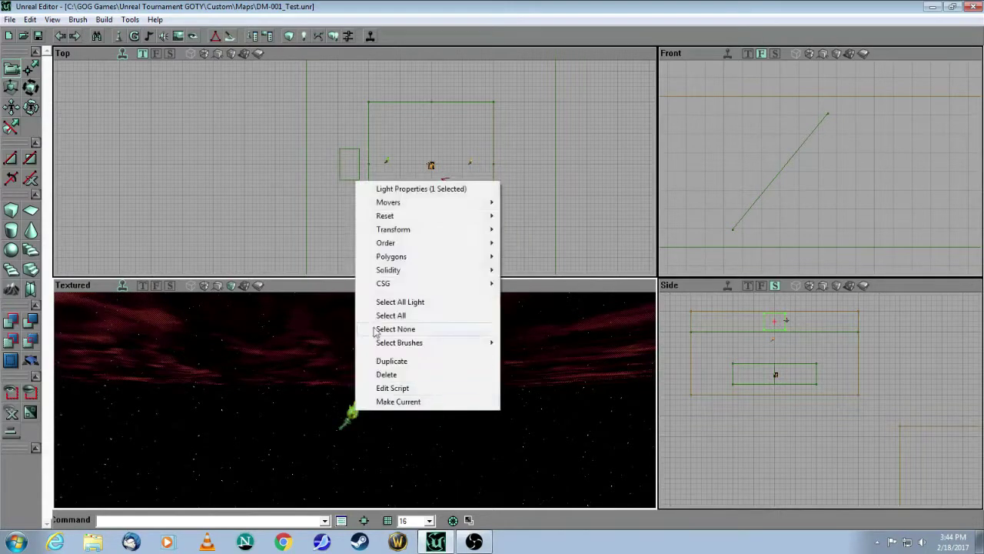
{"action": "left_click", "coordinate": [370, 190]}
{"action": "left_click", "coordinate": [512, 101]}
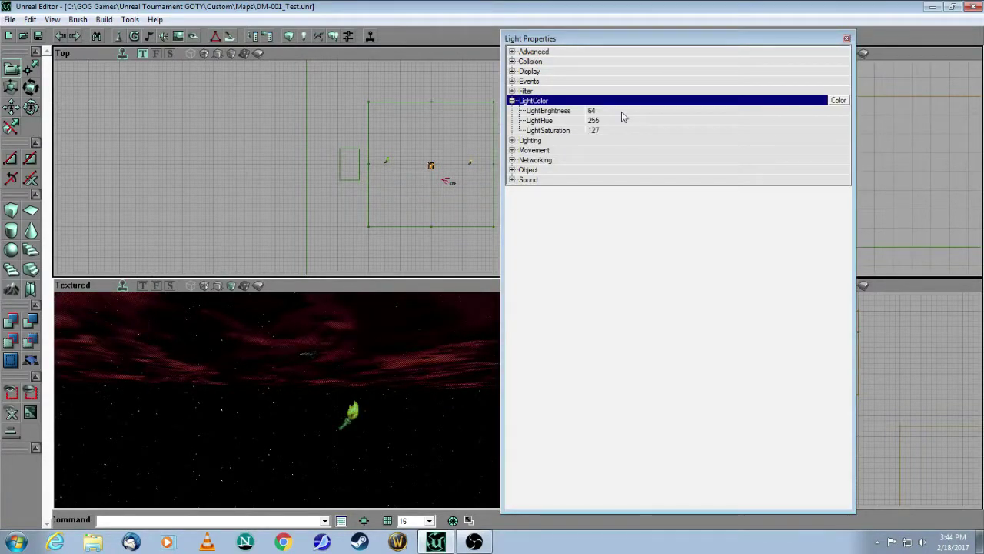
{"action": "left_click", "coordinate": [512, 141]}
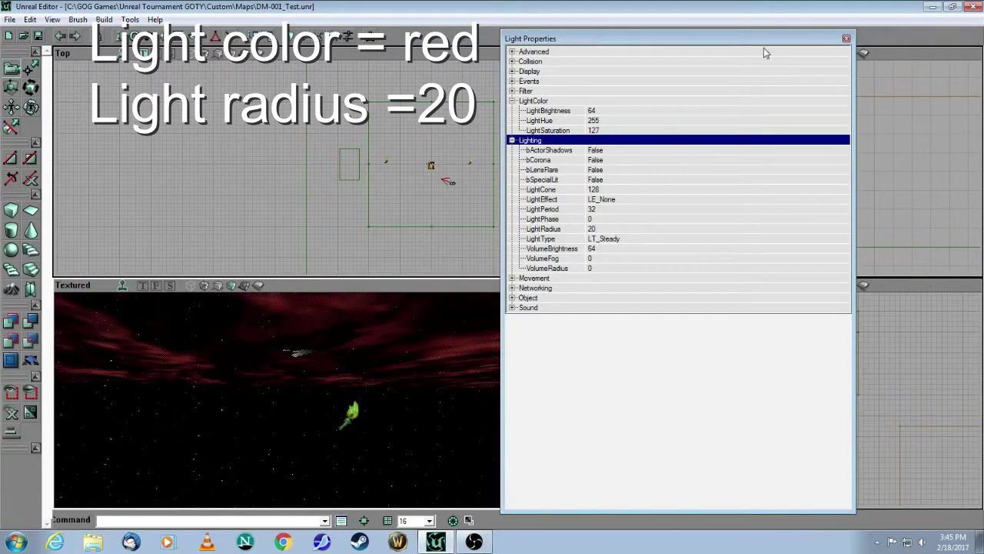
{"action": "left_click", "coordinate": [846, 38]}
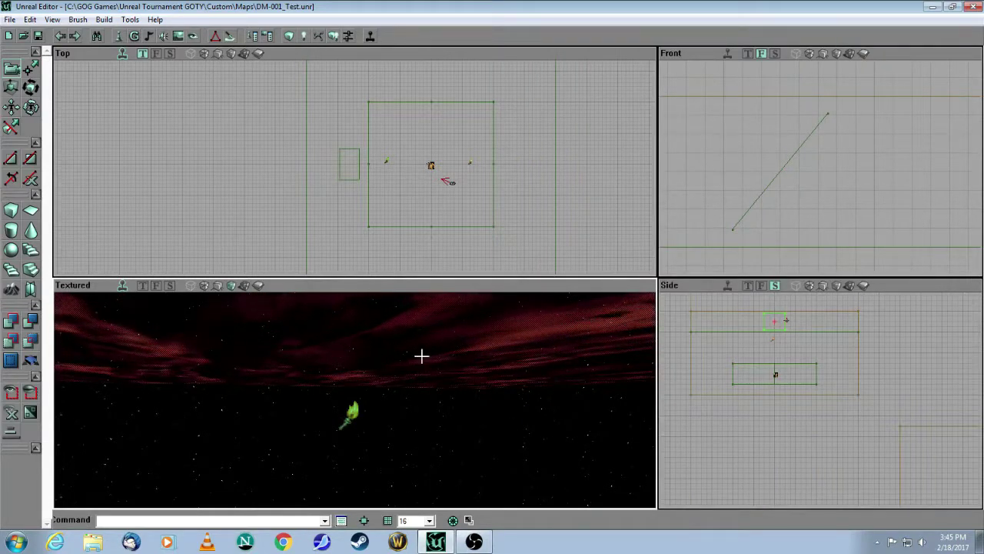
- Select the other light beneath the cloud sheet and review its LightColor and Lighting properties
{"action": "right_click_drag", "start_coordinate": [422, 356], "coordinate": [432, 303]}
{"action": "right_click_drag", "start_coordinate": [442, 181], "coordinate": [511, 230]}
{"action": "left_click_drag", "start_coordinate": [429, 383], "coordinate": [429, 365]}
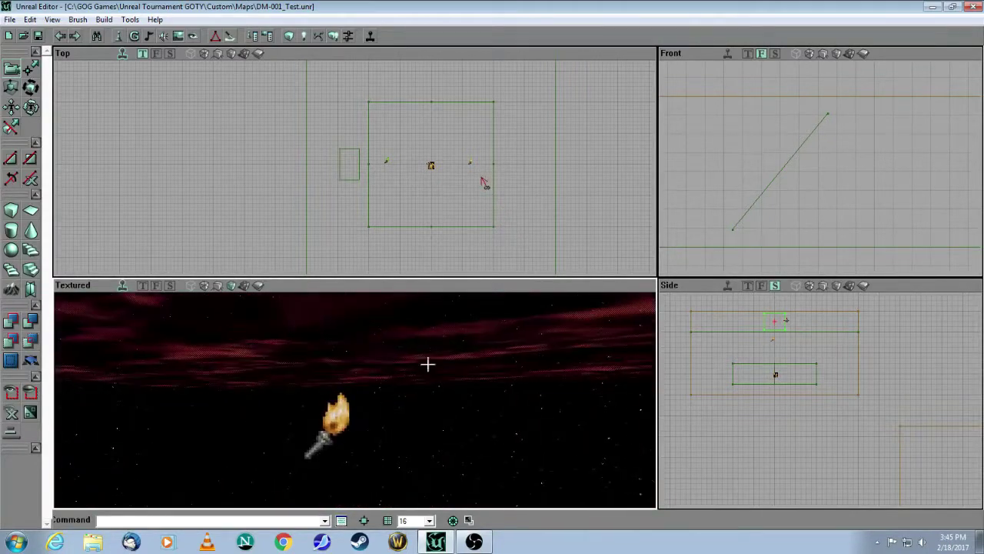
{"action": "left_click_drag", "start_coordinate": [397, 396], "coordinate": [389, 411]}
{"action": "left_click_drag", "start_coordinate": [492, 199], "coordinate": [477, 187]}
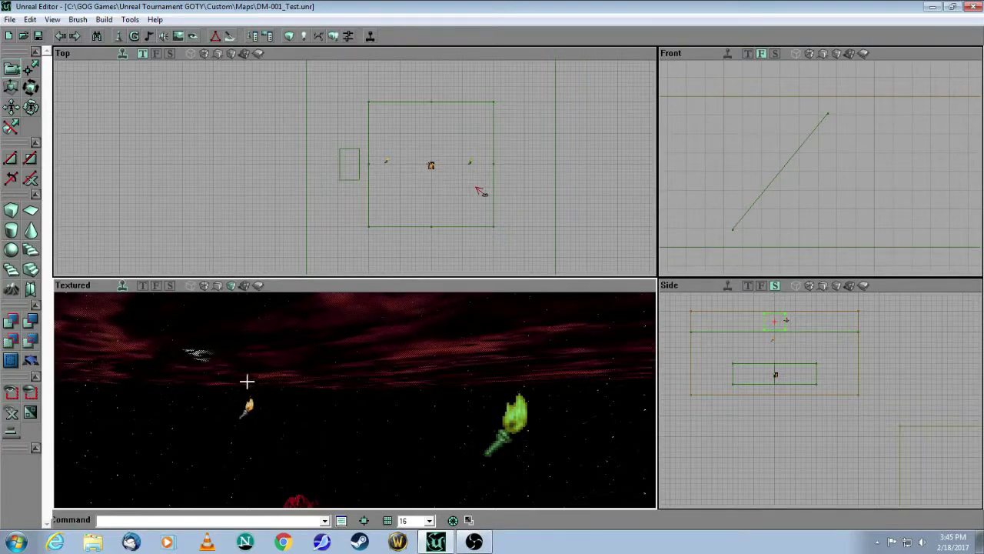
{"action": "mouse_move", "coordinate": [246, 382]}
{"action": "left_mouse_down"}
{"action": "mouse_move", "coordinate": [319, 407]}
{"action": "mouse_move", "coordinate": [301, 393]}
{"action": "left_mouse_up"}
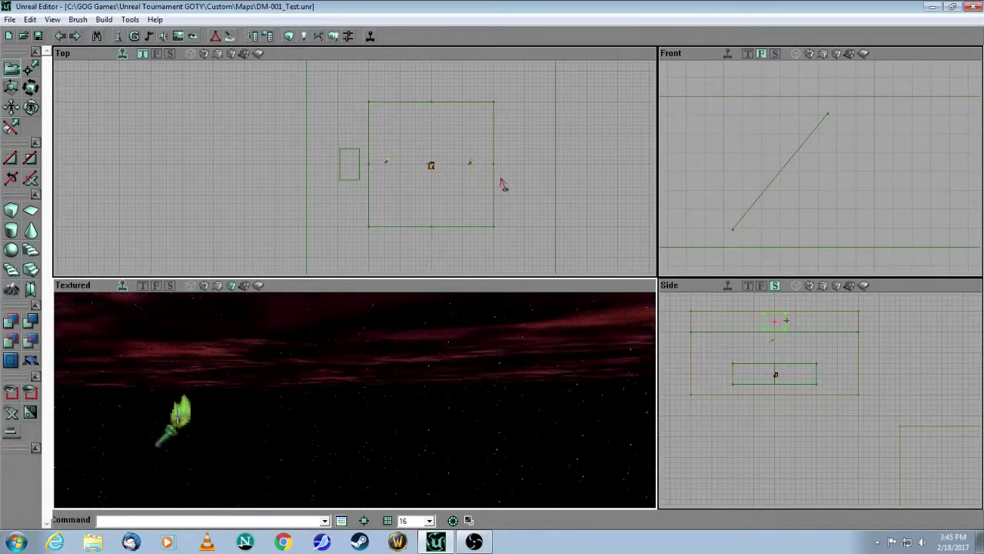
{"action": "right_click", "coordinate": [179, 420]}
{"action": "left_click", "coordinate": [230, 193]}
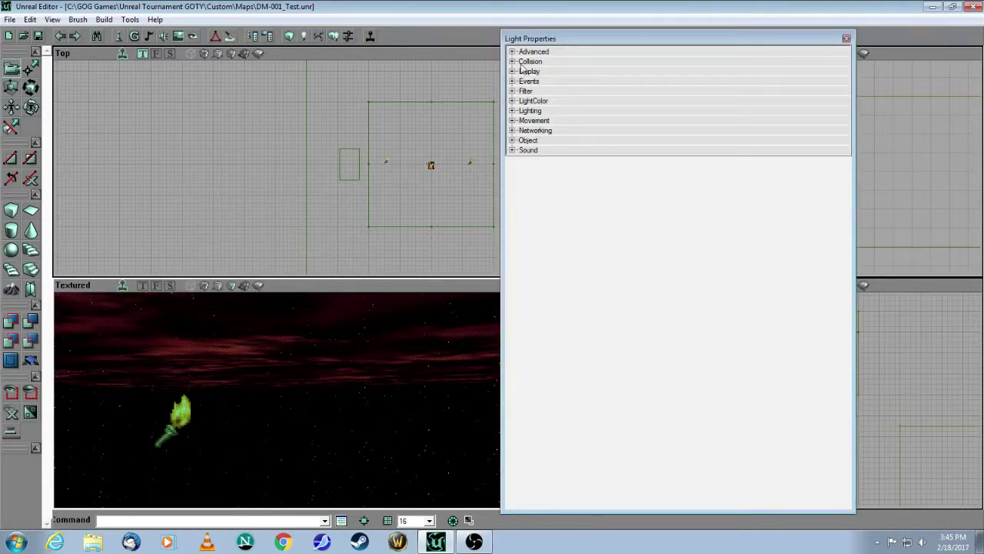
{"action": "left_click", "coordinate": [512, 100]}
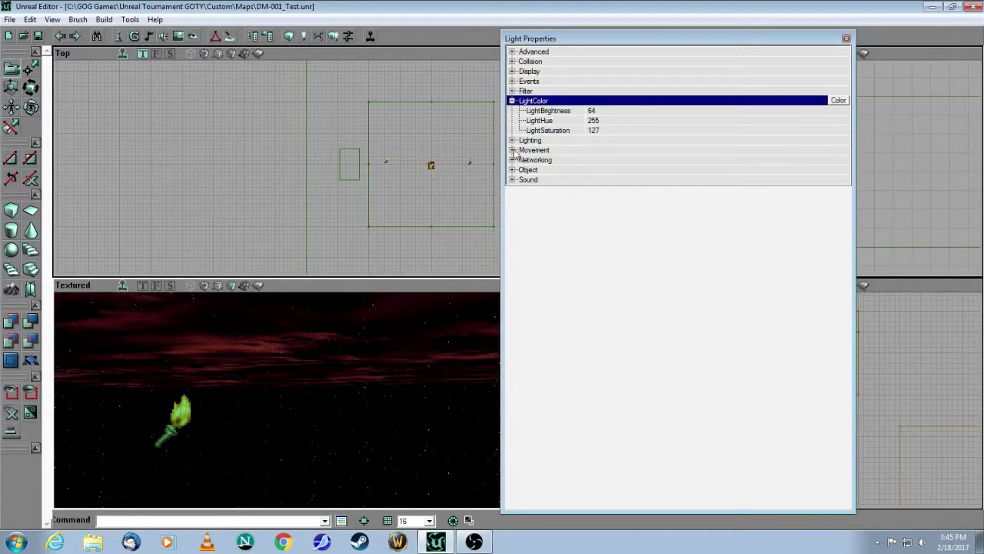
{"action": "left_click", "coordinate": [512, 140]}
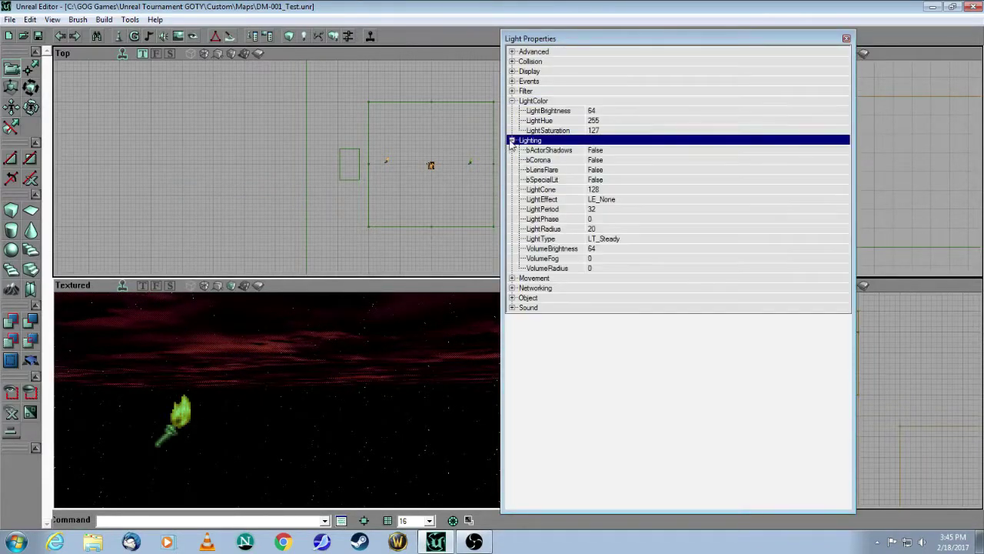
{"action": "left_click", "coordinate": [845, 40]}
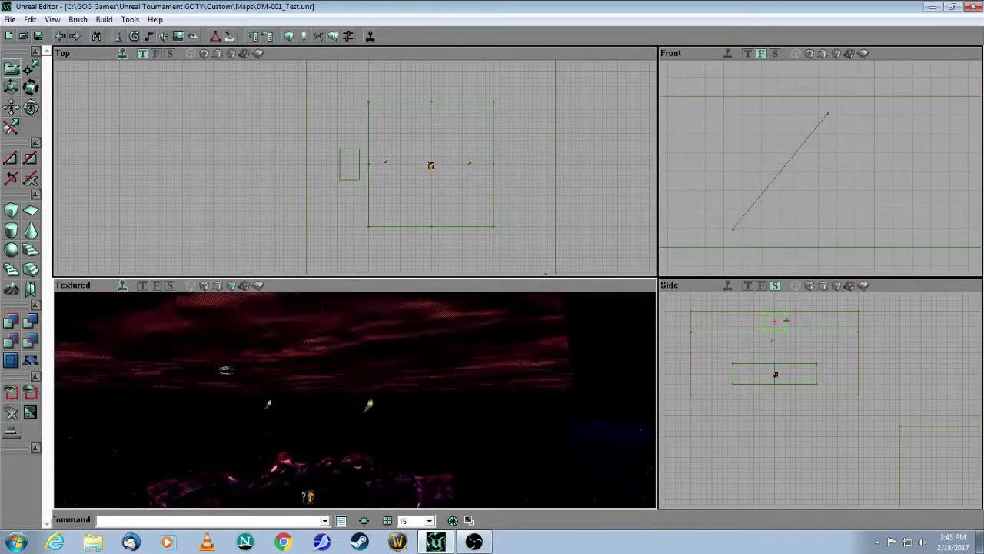
- Review the ZoneLight properties of the SkyZoneInfo actor amid the mountain ring, including TexUPanSpeed and TexVPanSpeed
{"action": "left_click_drag", "start_coordinate": [355, 400], "coordinate": [343, 376]}
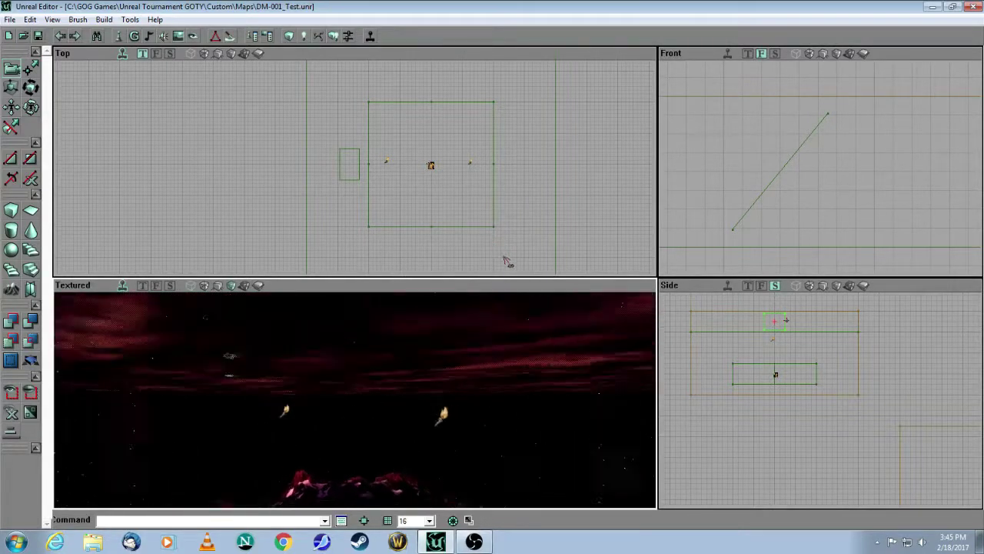
{"action": "right_click_drag", "start_coordinate": [418, 376], "coordinate": [418, 407]}
{"action": "left_click_drag", "start_coordinate": [418, 408], "coordinate": [420, 366]}
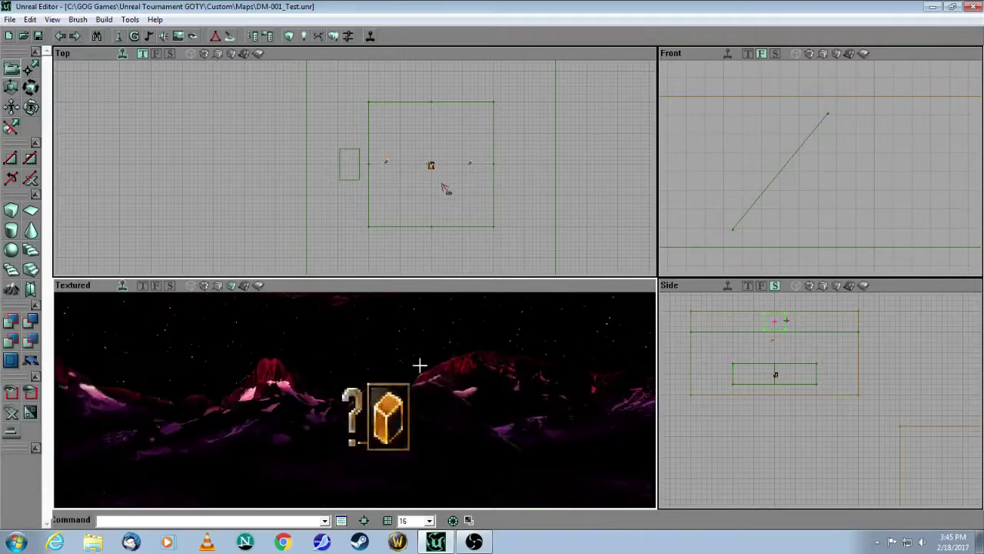
{"action": "left_click", "coordinate": [399, 420]}
{"action": "right_click", "coordinate": [398, 421]}
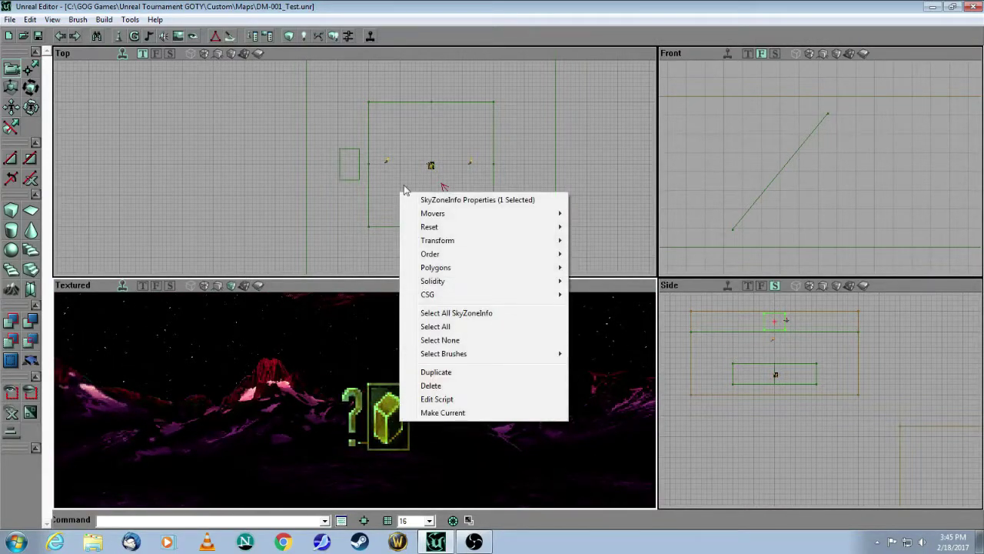
{"action": "left_click", "coordinate": [446, 200]}
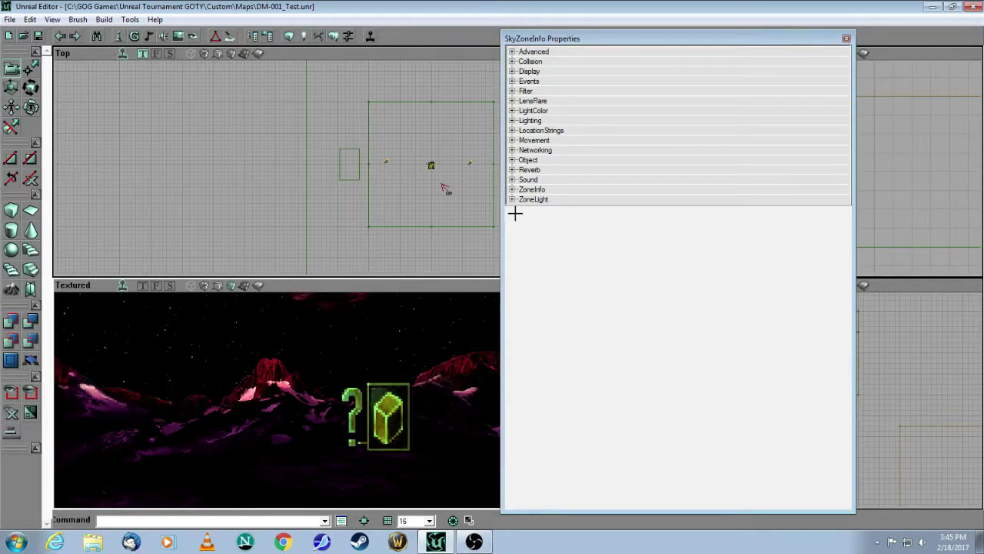
{"action": "left_click", "coordinate": [513, 200]}
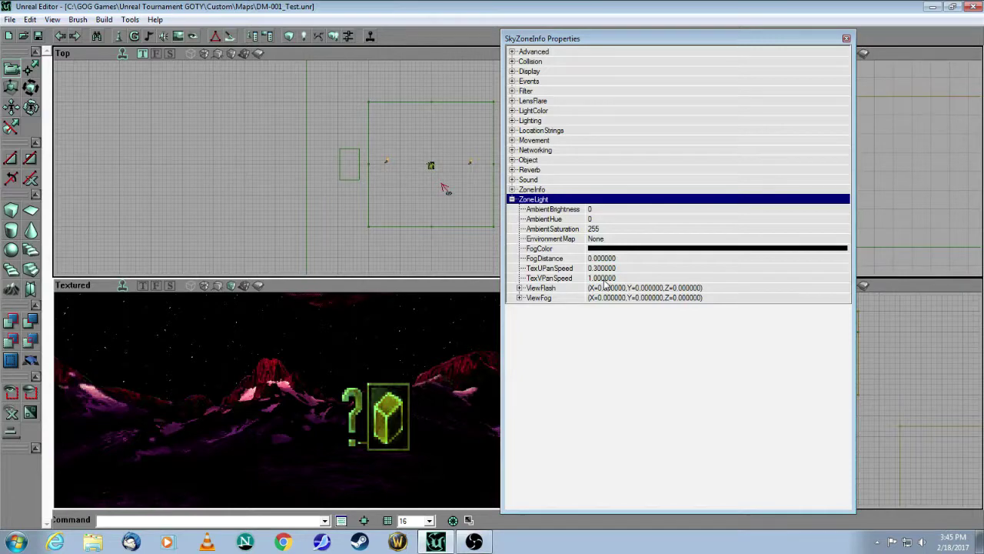
{"action": "left_click", "coordinate": [846, 39]}
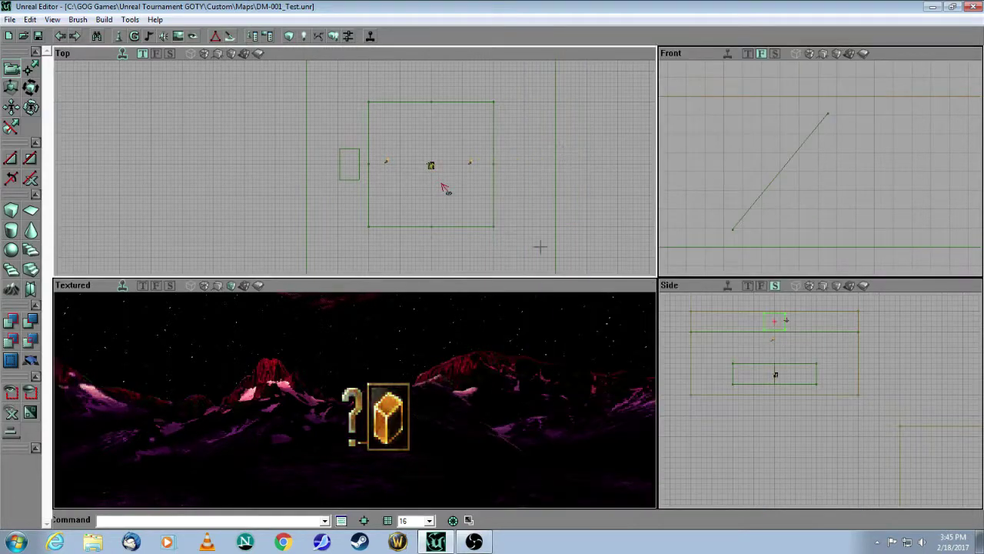
- Select the cloud surface and the moon surface above it in the textured view to examine their placement in the skybox
{"action": "left_click_drag", "start_coordinate": [378, 382], "coordinate": [379, 363]}
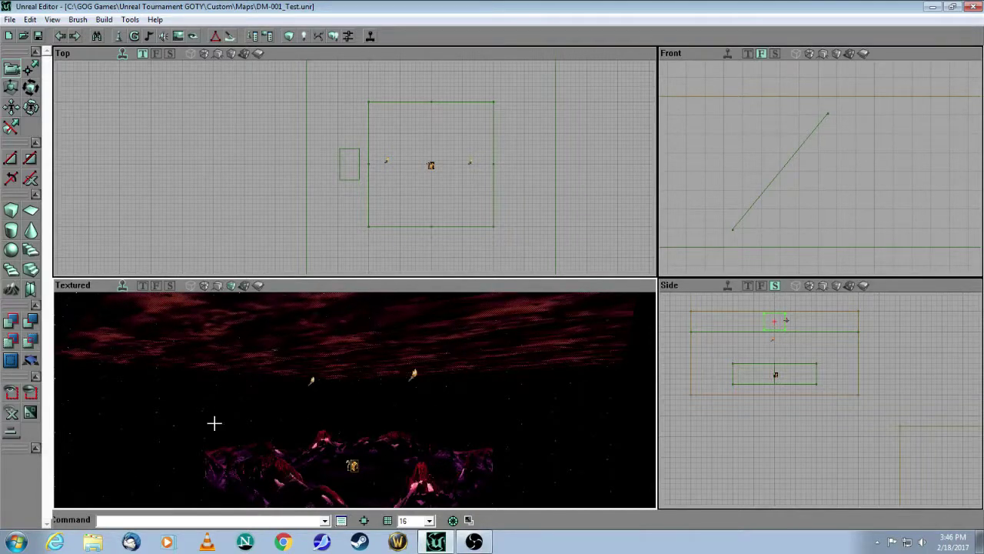
{"action": "left_click_drag", "start_coordinate": [370, 239], "coordinate": [368, 239]}
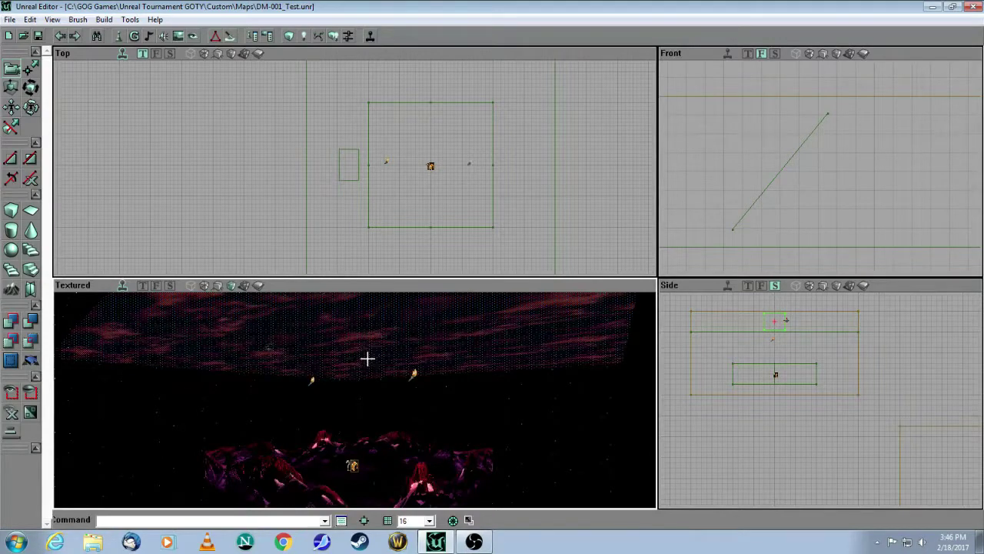
{"action": "left_click_drag", "start_coordinate": [269, 348], "coordinate": [489, 247]}
{"action": "left_click_drag", "start_coordinate": [362, 408], "coordinate": [362, 379]}
{"action": "left_click", "coordinate": [310, 379]}
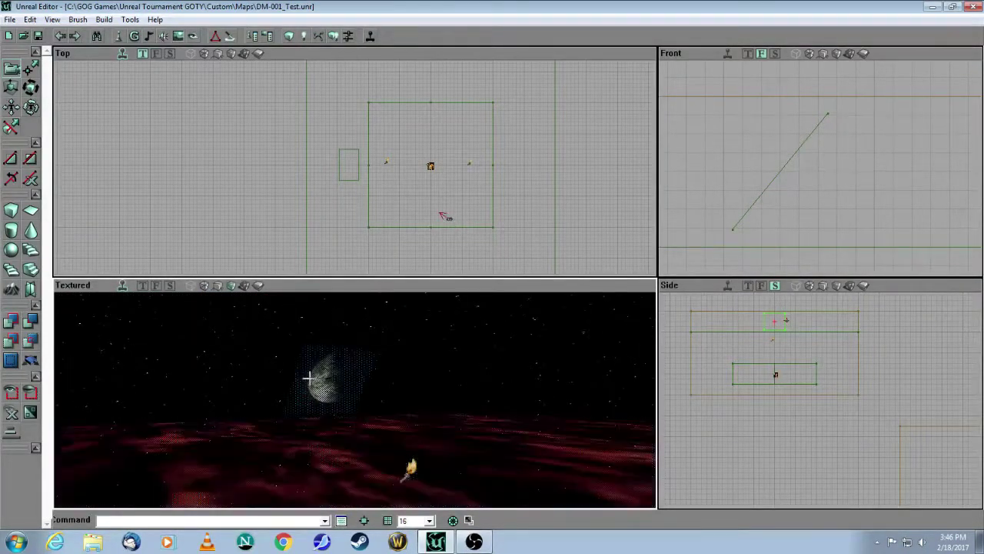
{"action": "left_click_drag", "start_coordinate": [266, 235], "coordinate": [267, 238]}
{"action": "left_click_drag", "start_coordinate": [332, 374], "coordinate": [331, 369]}
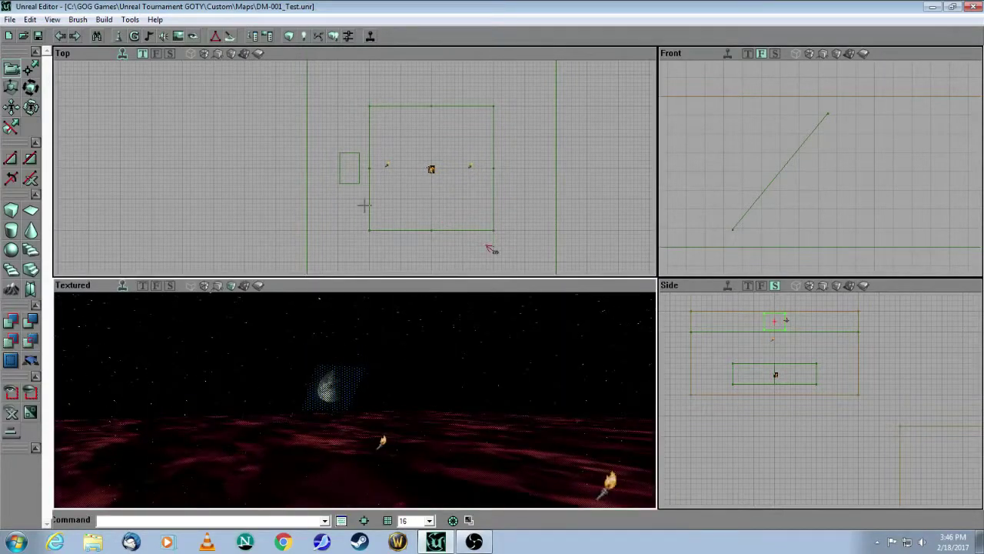
- Select the moon sheet's brush in the Top view to examine its position beside the cloud sheet, and deselect it
{"action": "left_click_drag", "start_coordinate": [350, 202], "coordinate": [350, 181]}
{"action": "scroll", "coordinate": [466, 261], "scroll_direction": "down", "scroll_amount": 3}
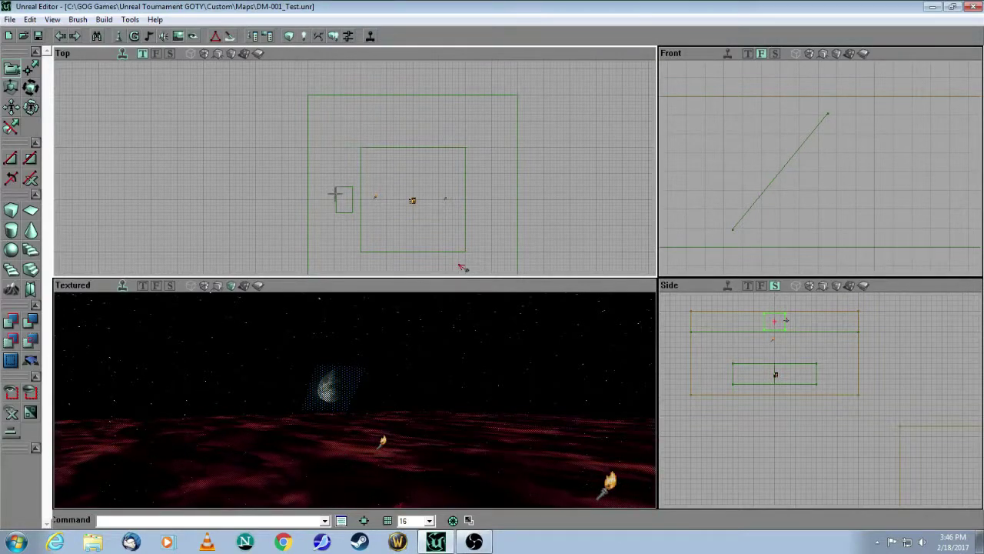
{"action": "left_click", "coordinate": [337, 195]}
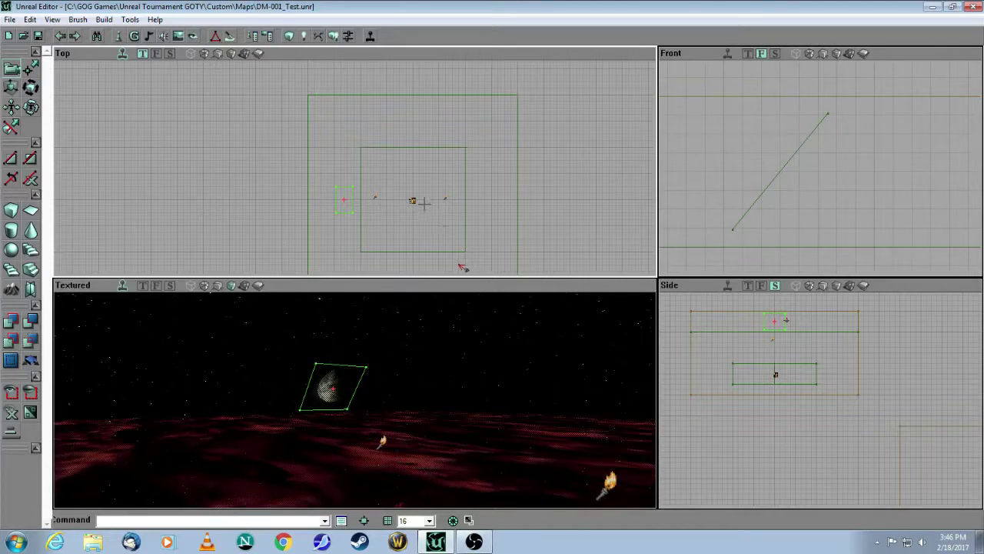
{"action": "left_click", "coordinate": [220, 215]}
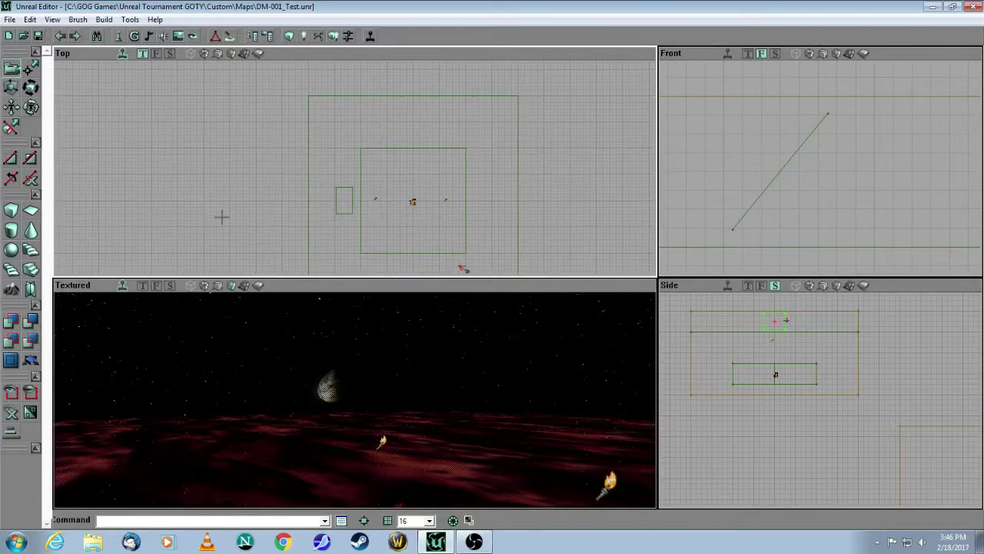
- Examine the skybox room's location and size relative to the main map in the Top view
{"action": "scroll", "coordinate": [219, 206], "scroll_direction": "down", "scroll_amount": 4}
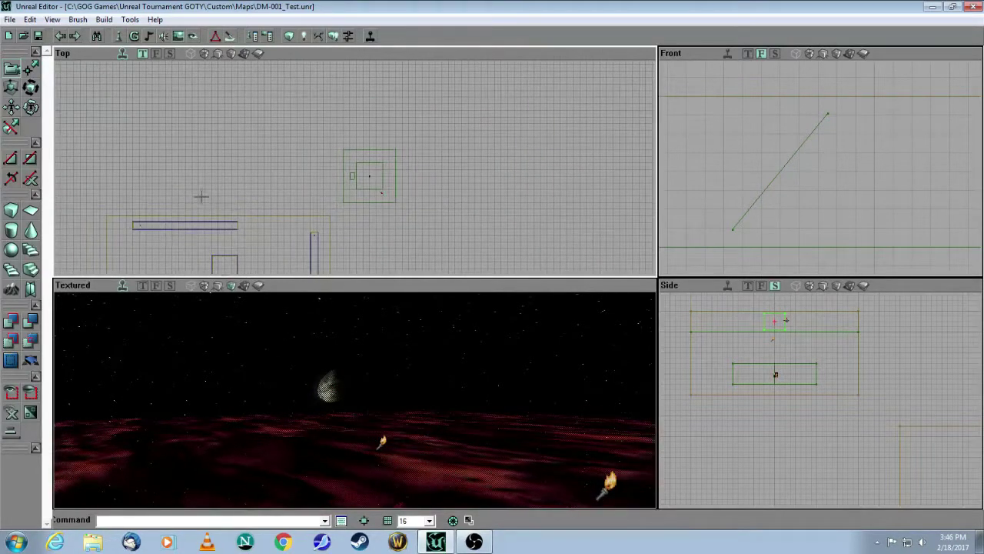
{"action": "left_click_drag", "start_coordinate": [200, 198], "coordinate": [283, 96]}
{"action": "left_click_drag", "start_coordinate": [301, 268], "coordinate": [346, 198]}
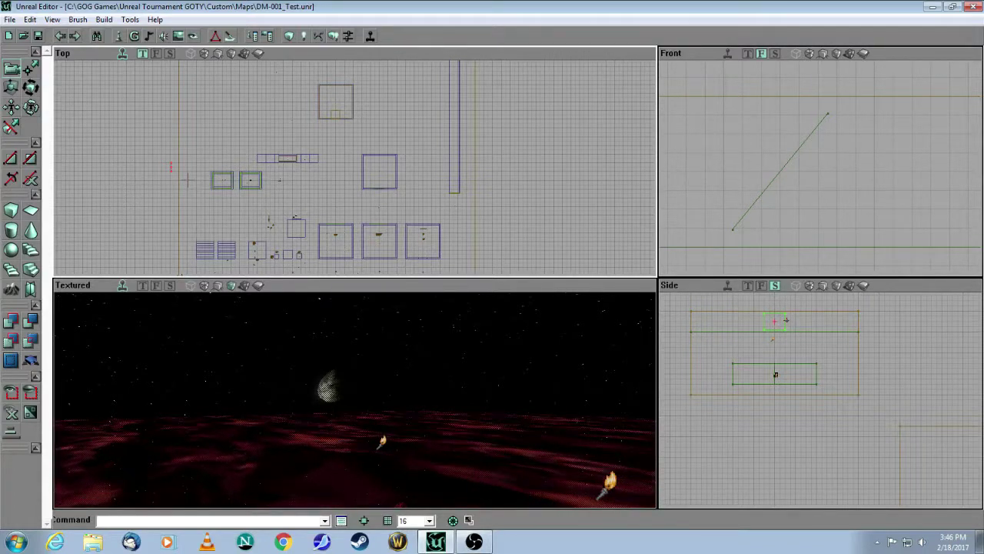
{"action": "scroll", "coordinate": [304, 183], "scroll_direction": "down", "scroll_amount": 4}
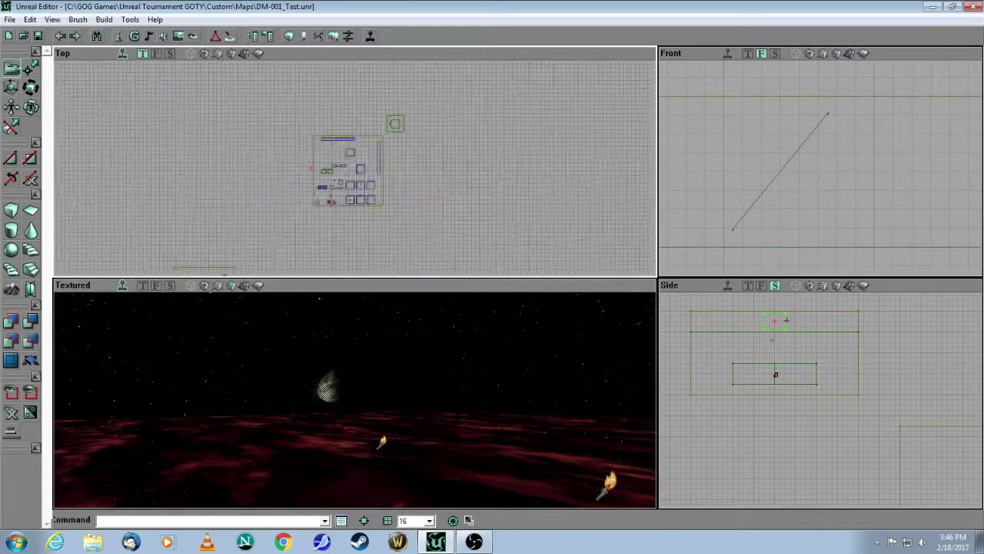
{"action": "left_click_drag", "start_coordinate": [304, 183], "coordinate": [230, 229]}
{"action": "scroll", "coordinate": [304, 183], "scroll_direction": "up", "scroll_amount": 2}
{"action": "scroll", "coordinate": [304, 183], "scroll_direction": "down", "scroll_amount": 2}
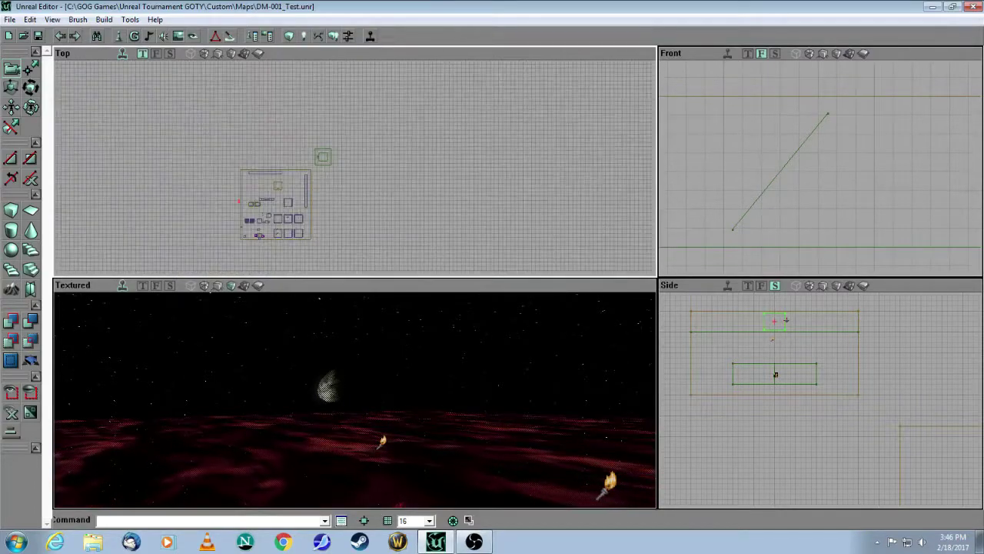
{"action": "left_click_drag", "start_coordinate": [304, 183], "coordinate": [363, 152]}
{"action": "scroll", "coordinate": [355, 168], "scroll_direction": "up", "scroll_amount": 6}
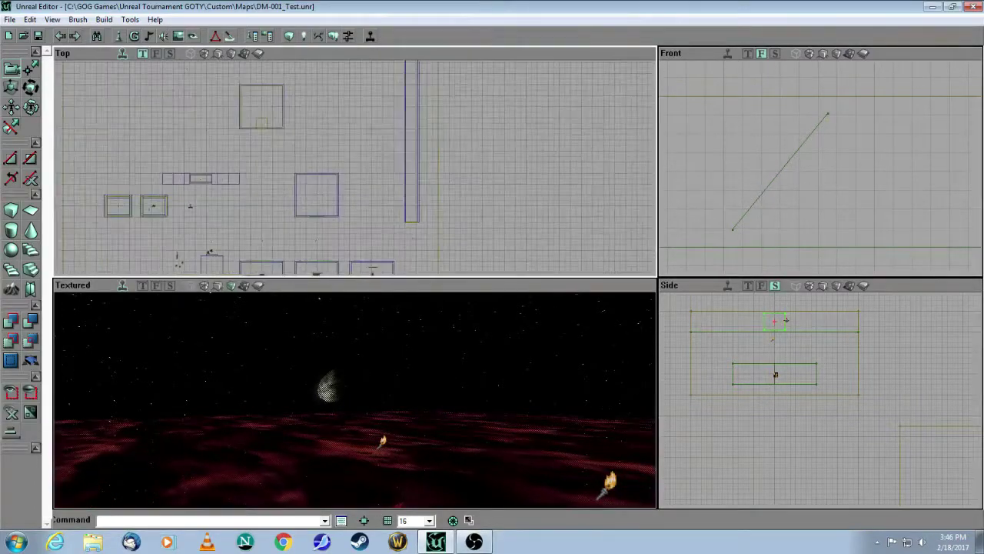
- Rebuild the entire map with Build All
{"action": "left_click", "coordinate": [334, 37]}
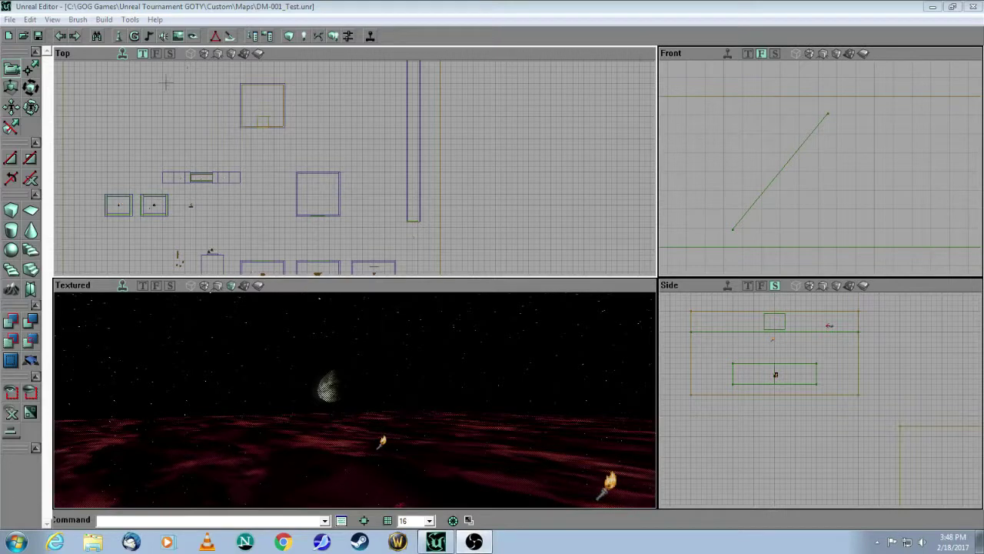
- Search the map's actors by the name "Sky" and bring the views to the SkyZoneInfo actor inside the skybox
{"action": "left_click", "coordinate": [97, 36]}
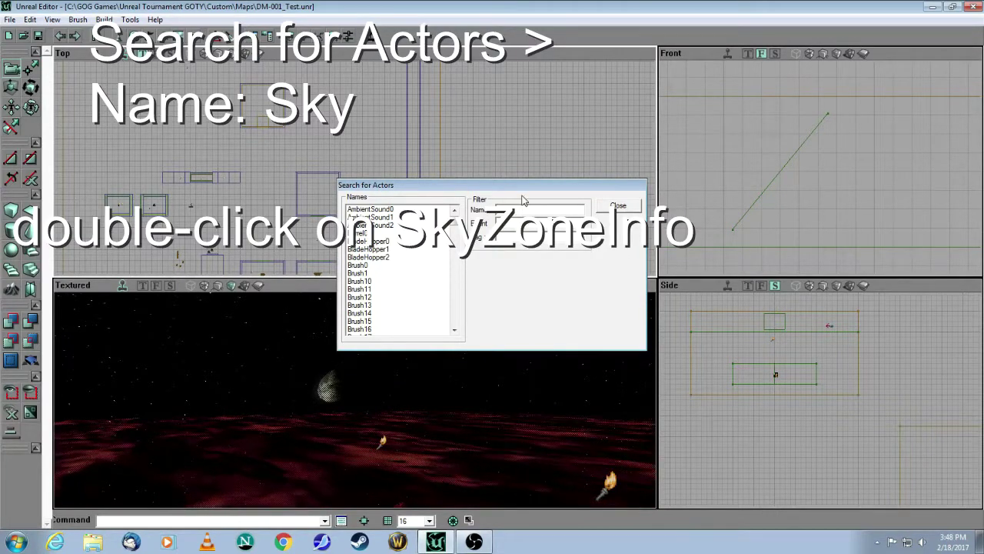
{"action": "type", "text": "Sky"}
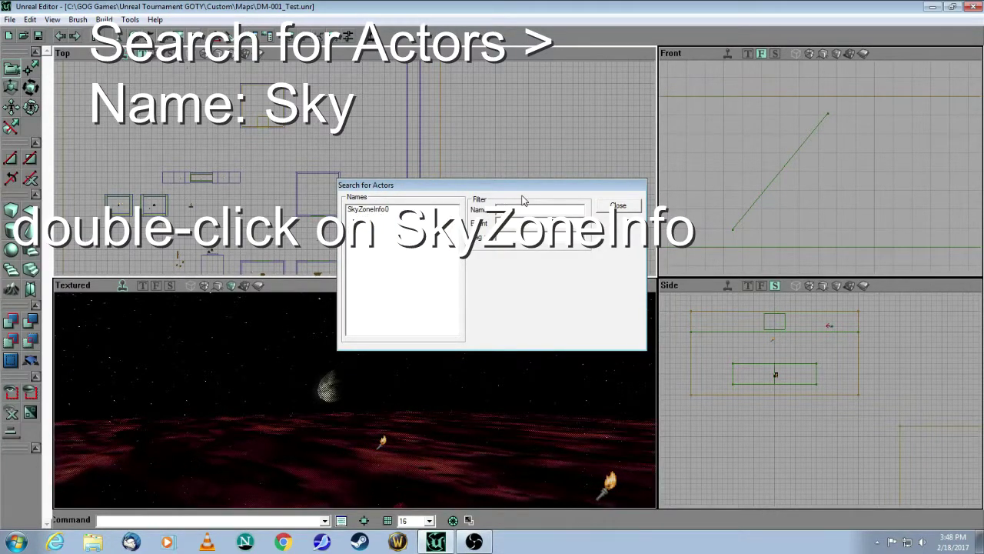
{"action": "double_click", "coordinate": [366, 210]}
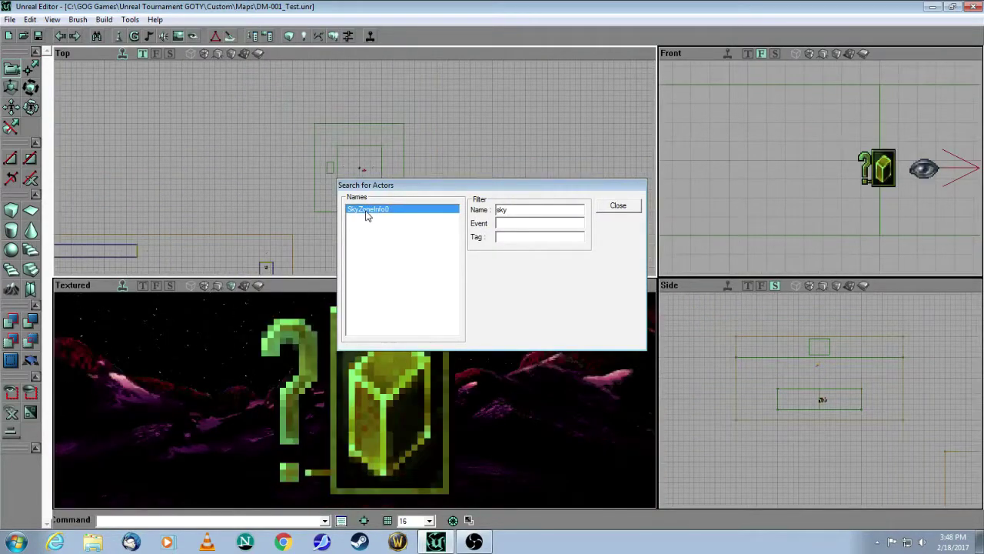
{"action": "left_click", "coordinate": [618, 205]}
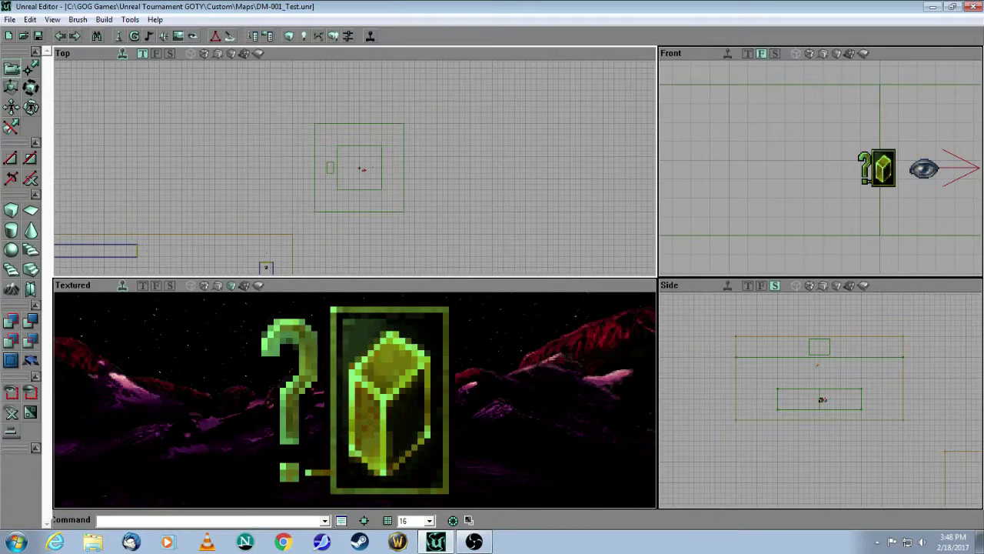
{"action": "mouse_move", "coordinate": [472, 380]}
{"action": "left_mouse_down"}
{"action": "mouse_move", "coordinate": [478, 419]}
{"action": "mouse_move", "coordinate": [472, 379]}
{"action": "left_mouse_up"}
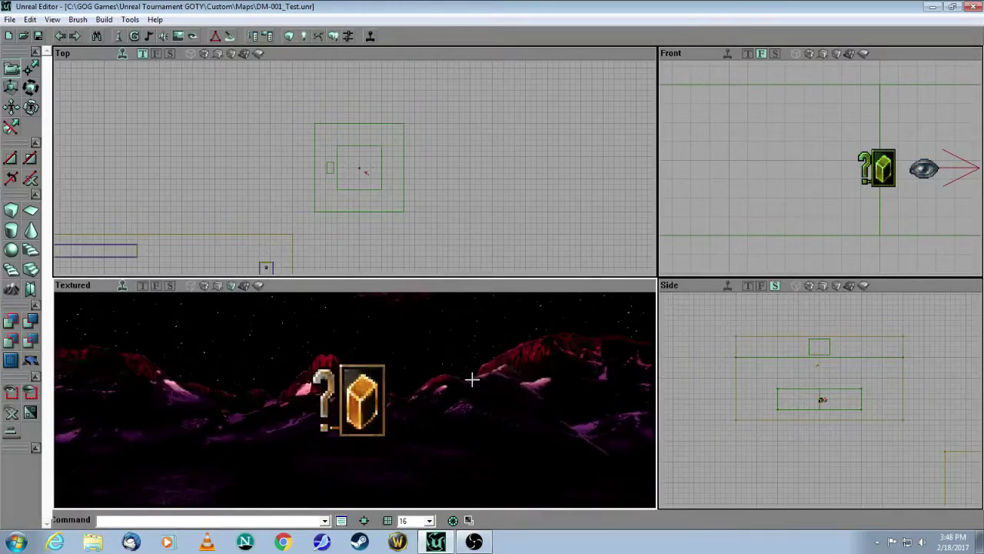